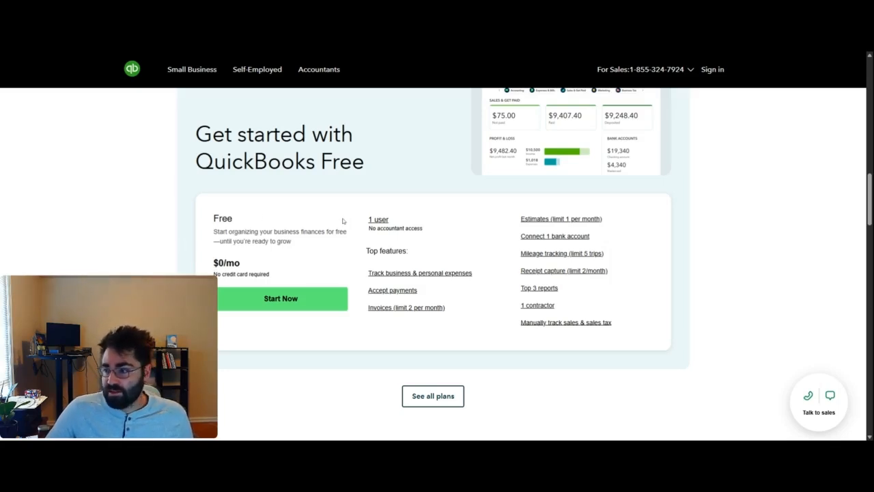
- Review the Free plan's features and limits, including users, invoices, bank connections and reports
mouse_move(377, 219)
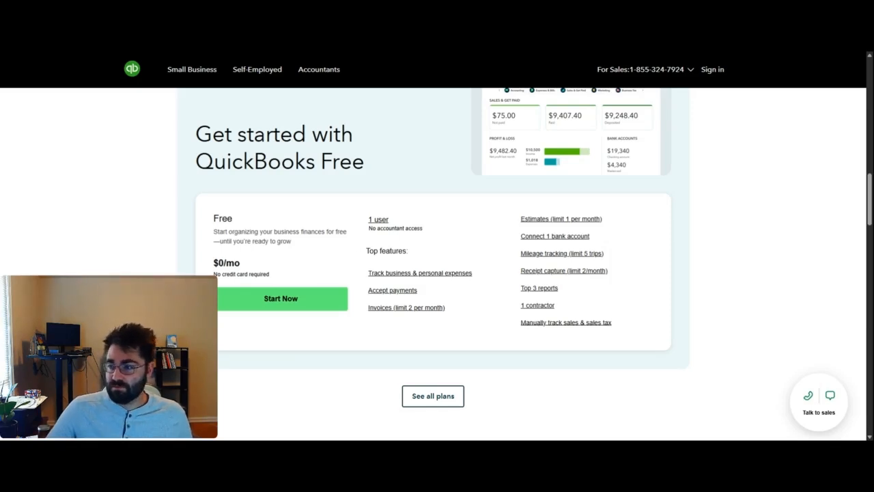
mouse_move(438, 310)
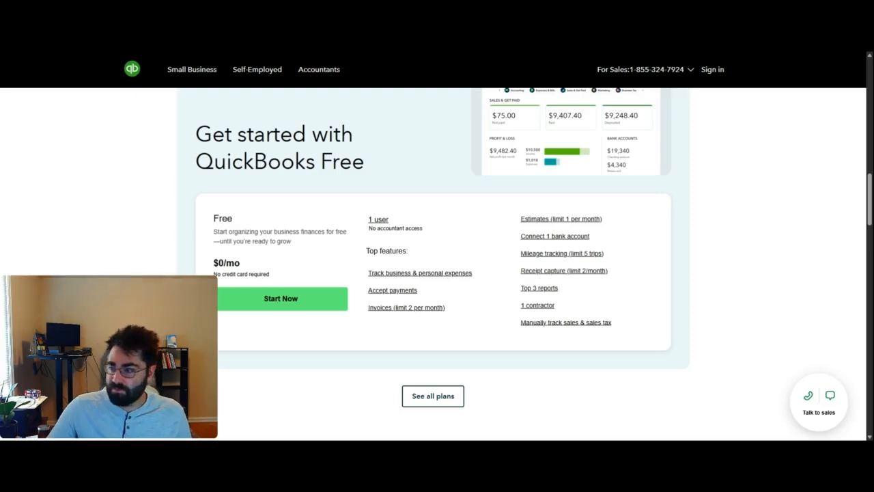
mouse_move(560, 236)
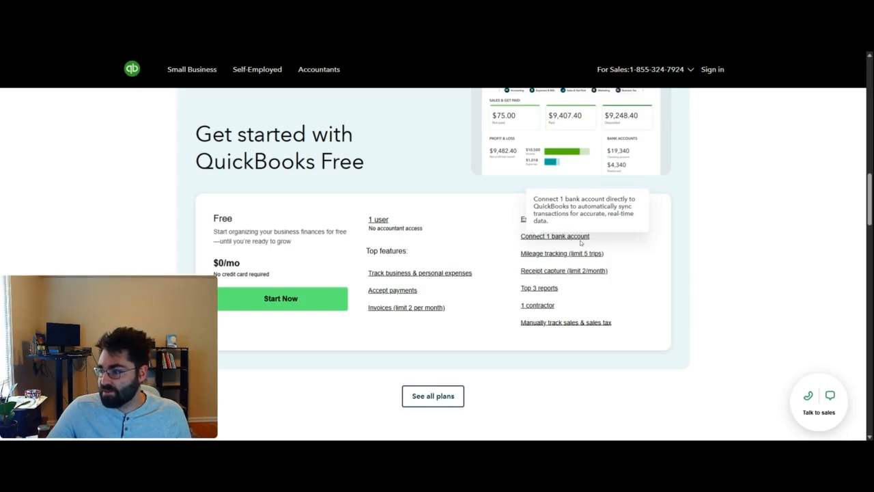
mouse_move(546, 293)
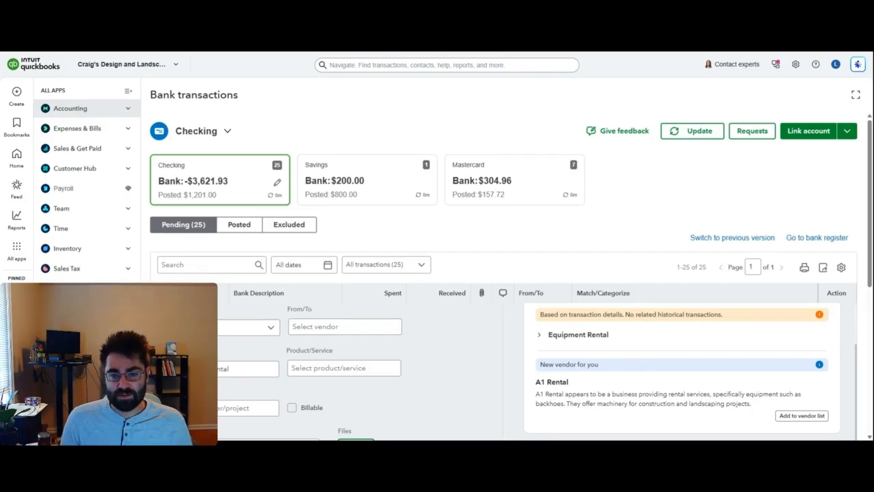
- Read the explanation behind the suggested Equipment Rental category for the A Rental transaction and collapse it again
click(543, 336)
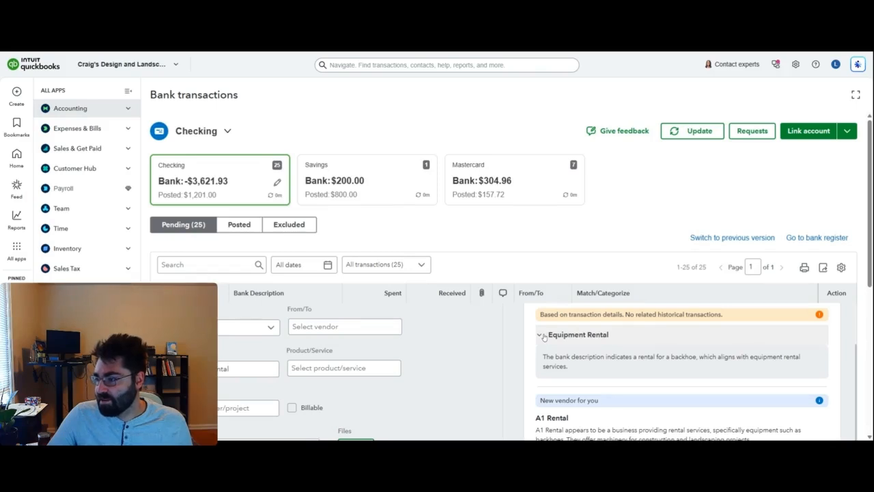
click(540, 335)
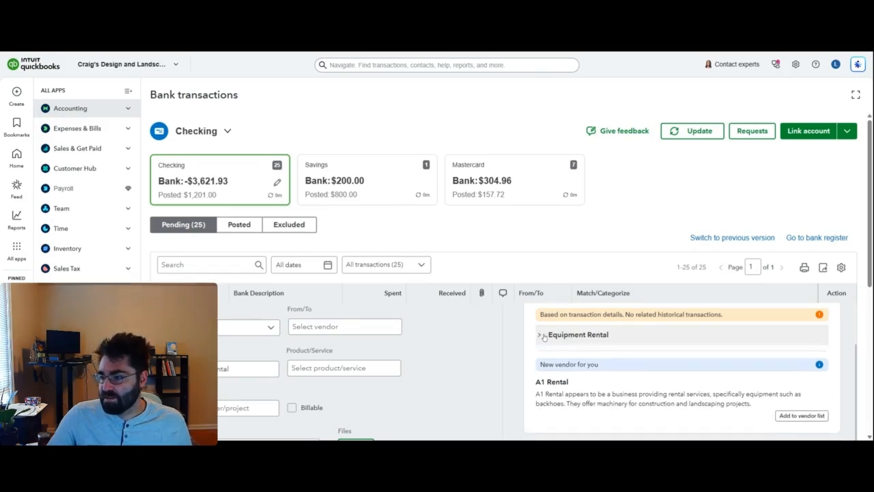
click(240, 373)
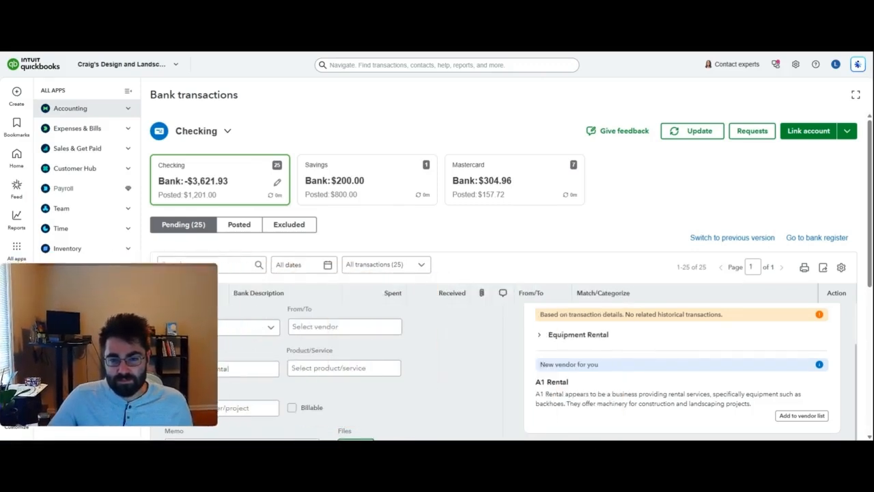
- Choose Cal Telephone as the transaction's vendor and view that vendor's categorization history without assigning a category
click(369, 329)
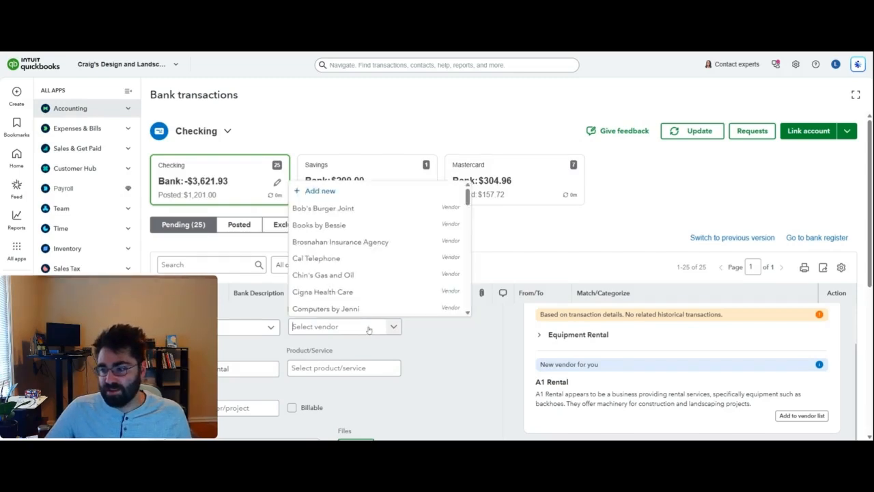
click(325, 260)
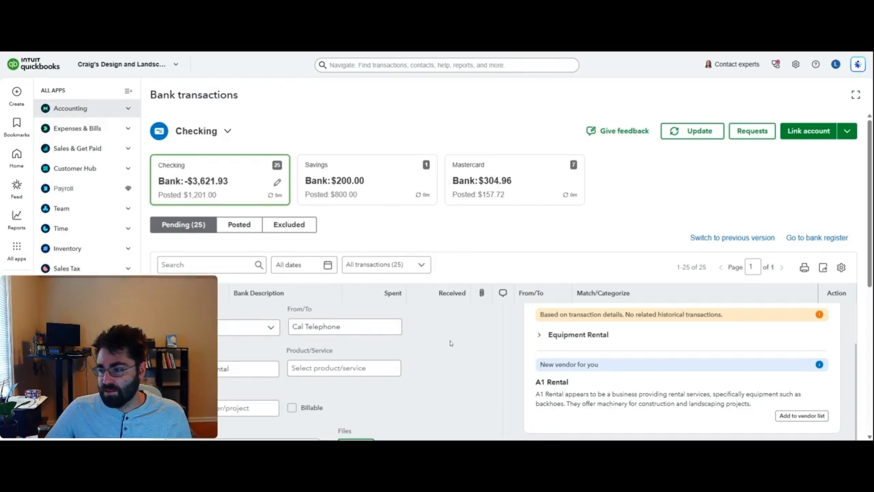
scroll(449, 344, down, 2)
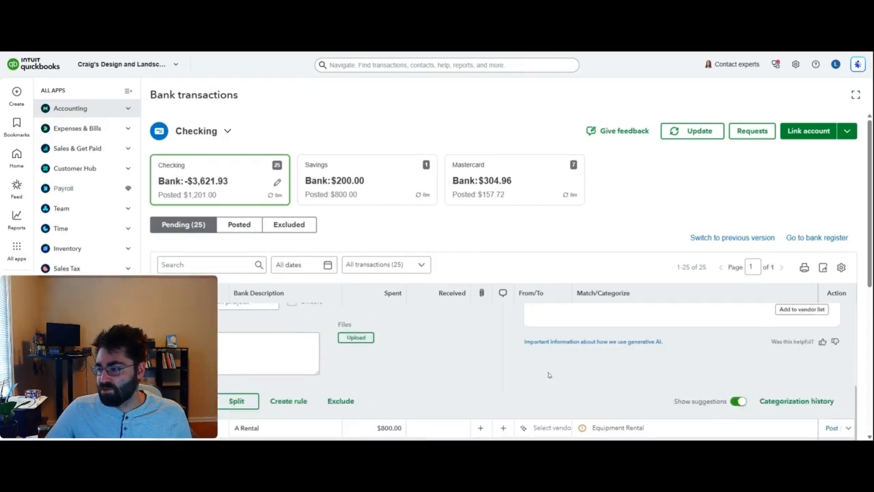
click(778, 403)
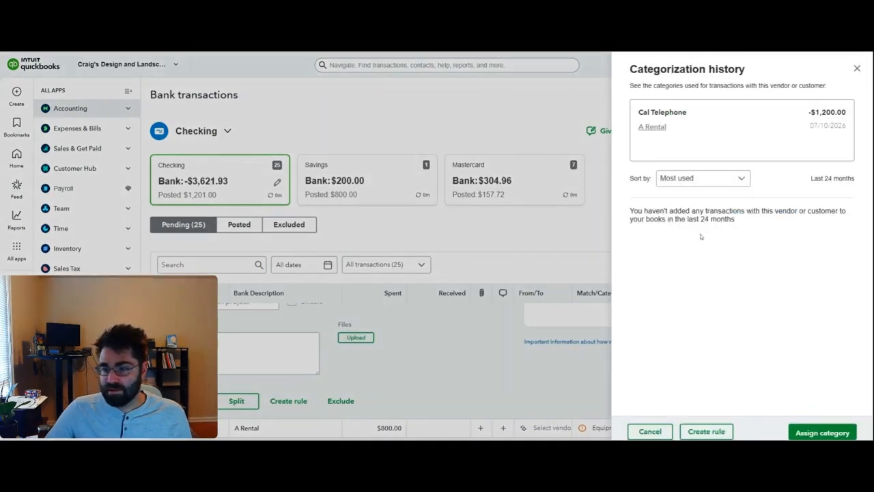
click(658, 433)
scroll(499, 367, up, 2)
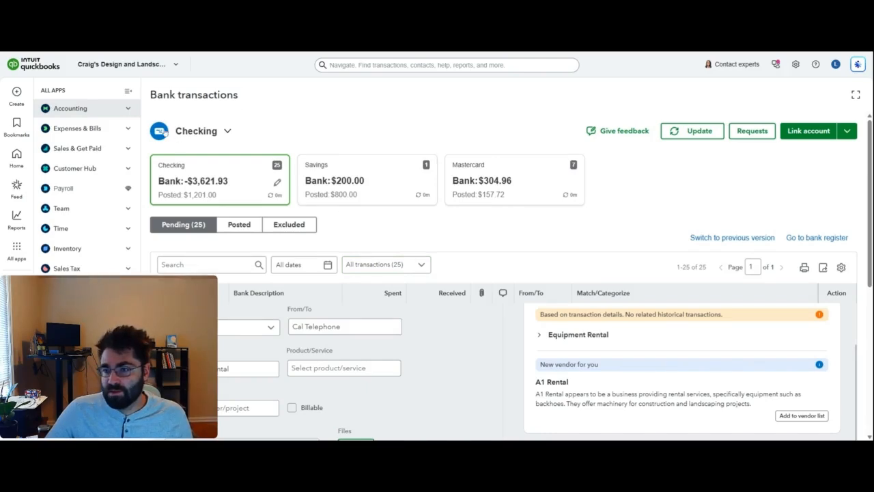
- Open the bank rules page of the accounting section
click(129, 109)
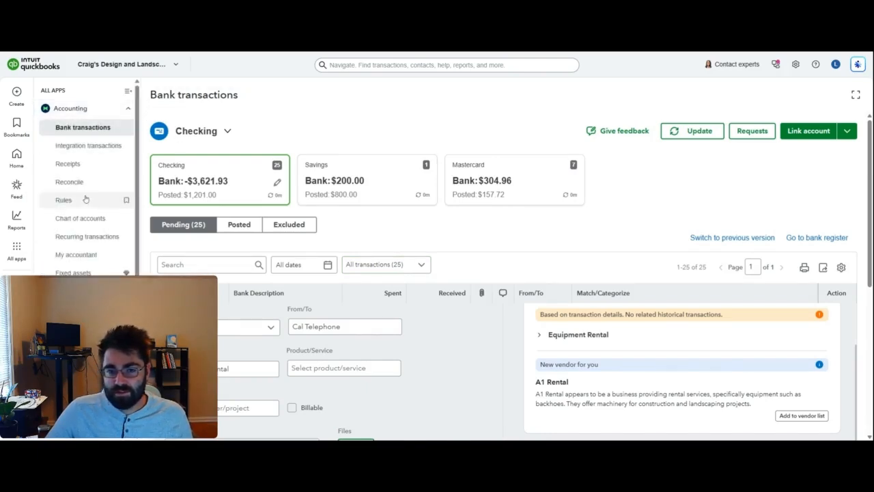
click(64, 199)
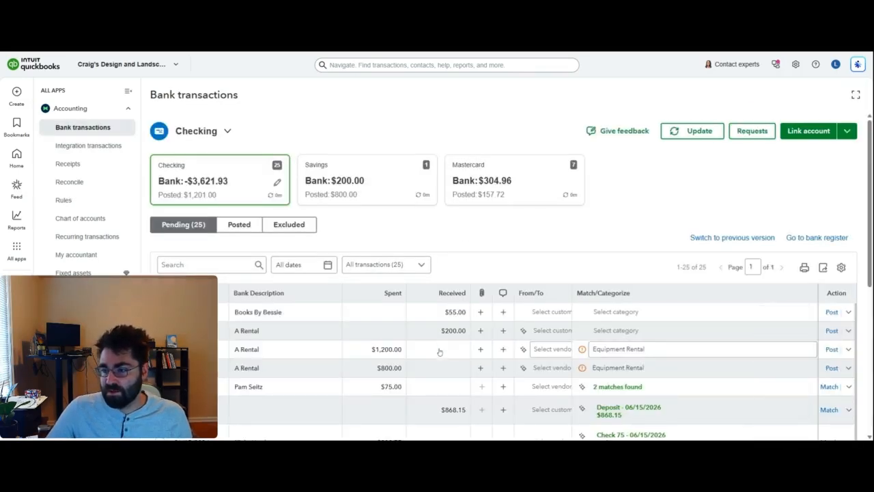
- Expand the $1,200.00 A Rental transaction in Checking and copy its full bank description
click(440, 347)
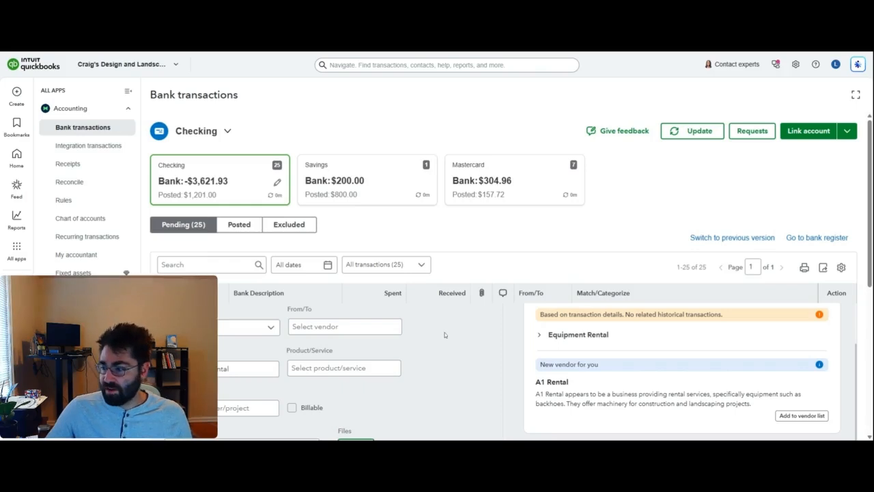
scroll(427, 329, down, 2)
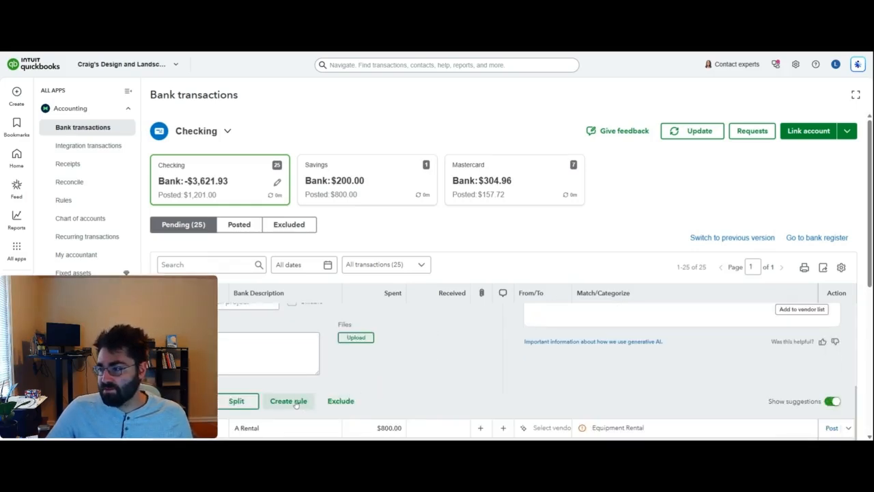
scroll(462, 383, up, 2)
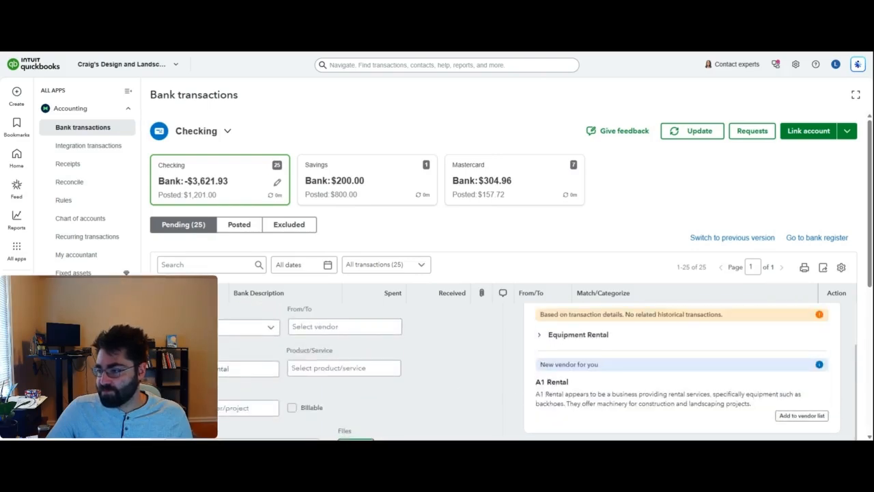
scroll(478, 379, up, 2)
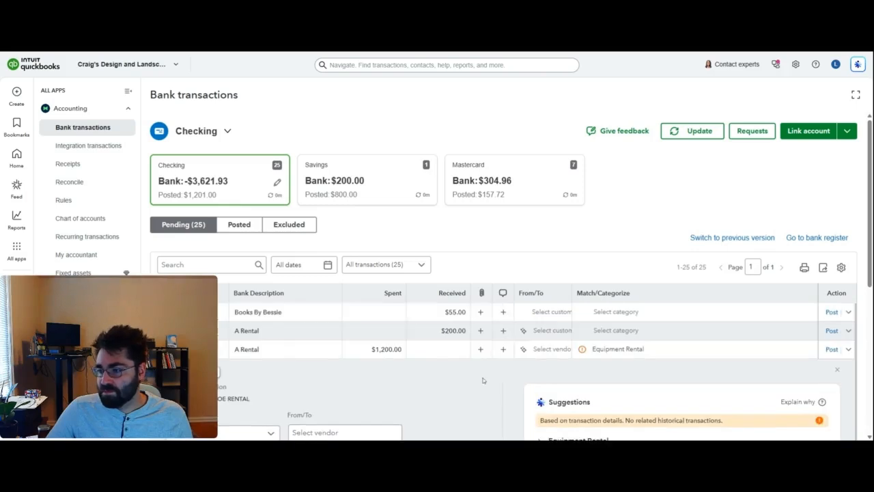
scroll(478, 379, down, 2)
scroll(461, 371, up, 2)
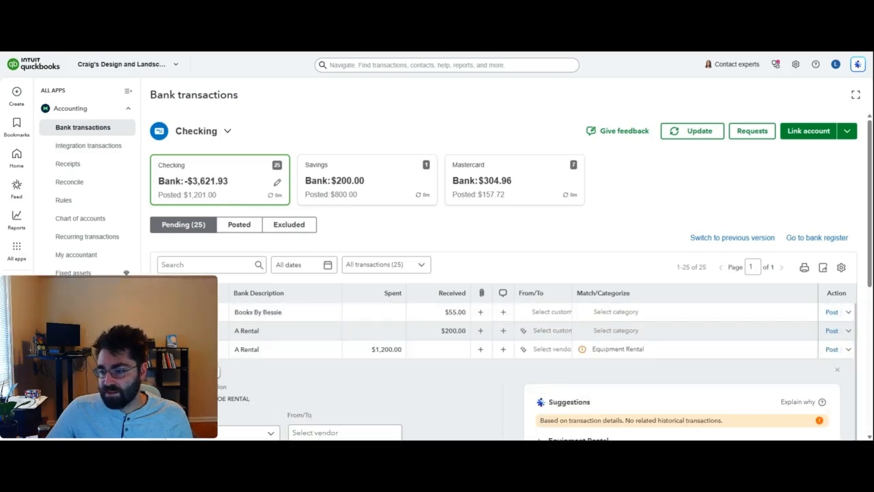
drag(254, 399, 217, 399)
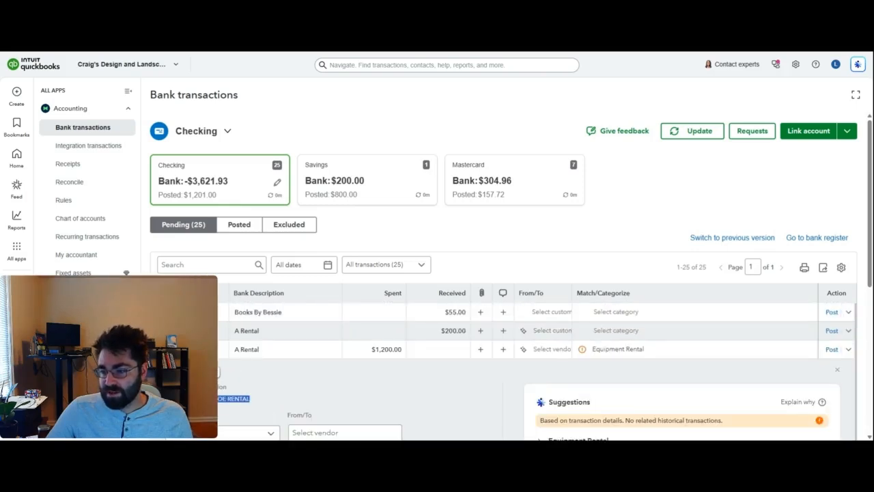
click(322, 370)
- Start a new rule from the expanded transaction and name it "AI Rental - Rental Equipment"
scroll(421, 386, down, 1)
scroll(419, 384, down, 2)
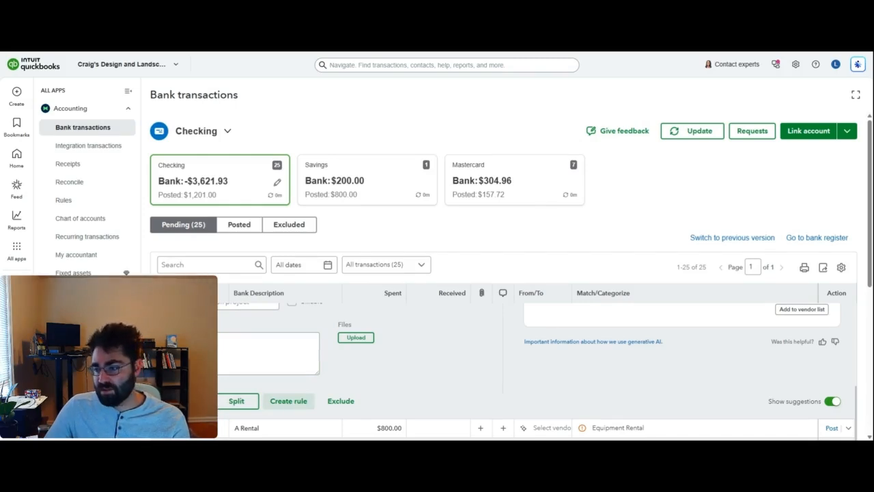
click(288, 400)
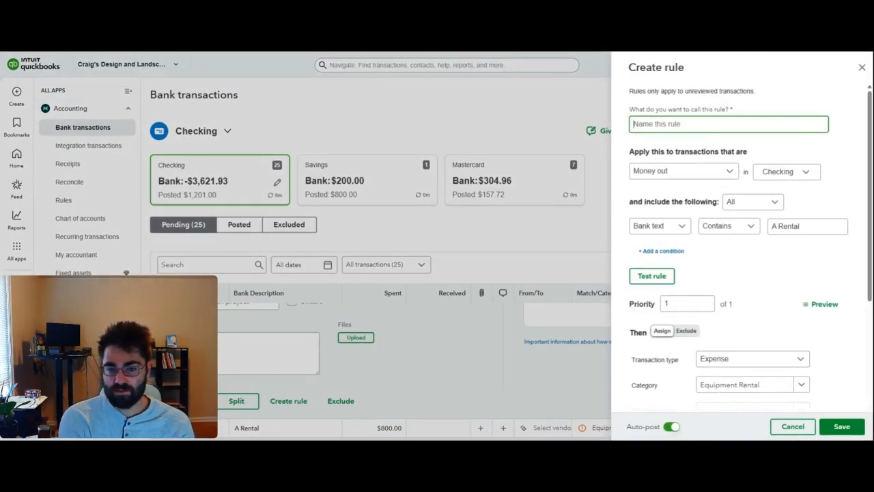
text(Al Rental)
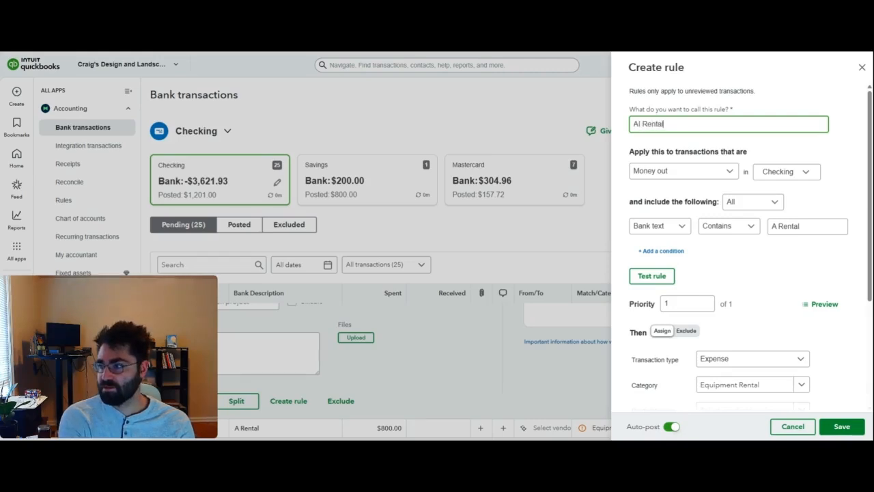
text( - R)
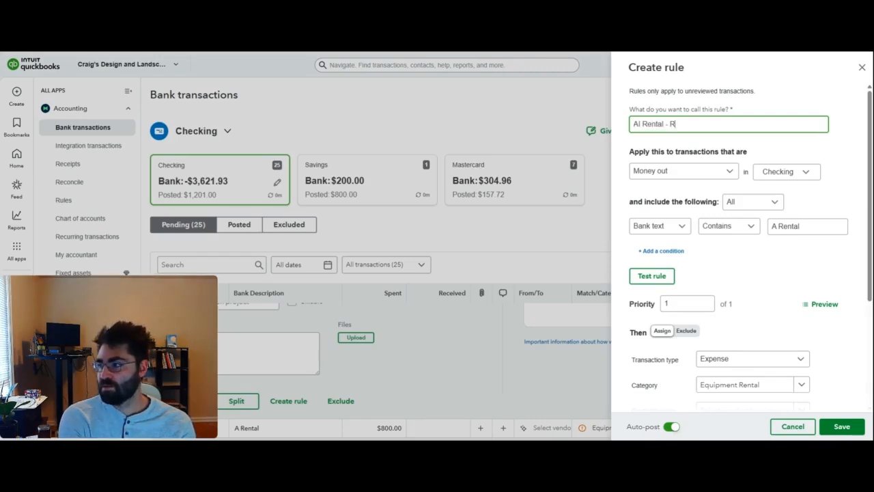
text(ental Equipment)
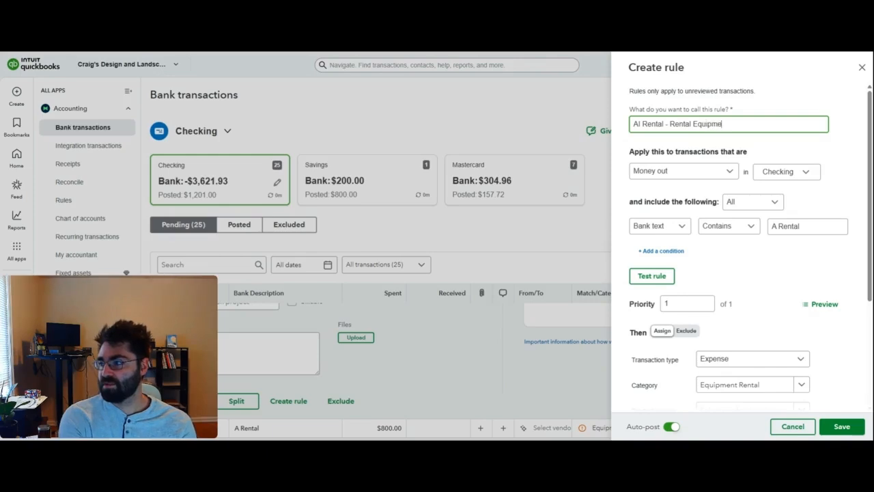
- Set the rule's condition to bank text that contains "A1 RENTAL BACKHOE RENTAL"
click(686, 230)
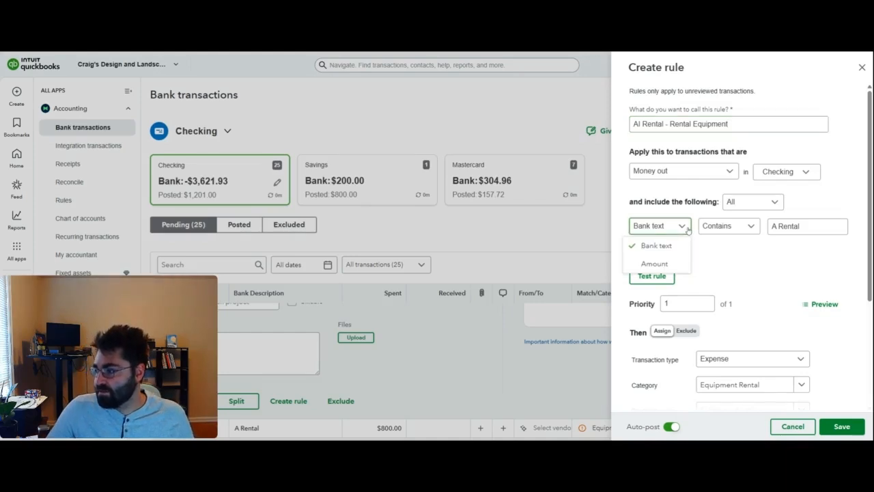
click(686, 230)
click(731, 231)
click(731, 226)
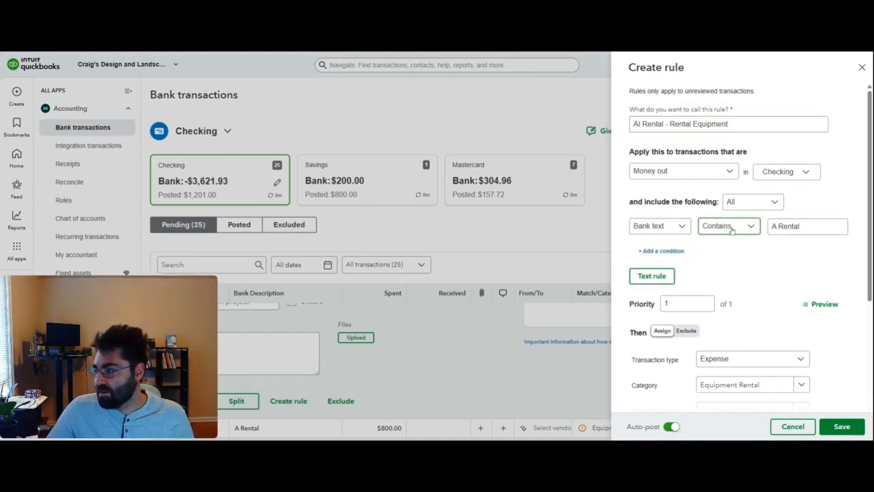
double_click(788, 226)
triple_click(788, 226)
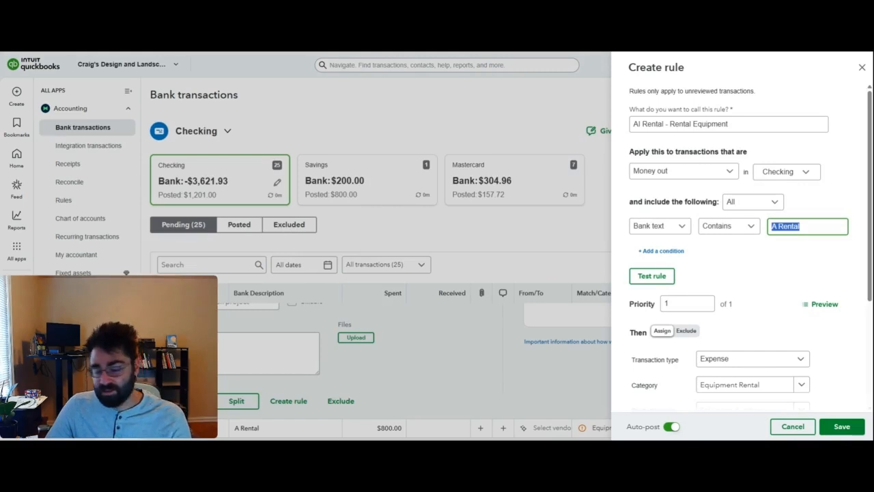
text(A1 RENTAL BACKHOE RENTAL)
click(801, 252)
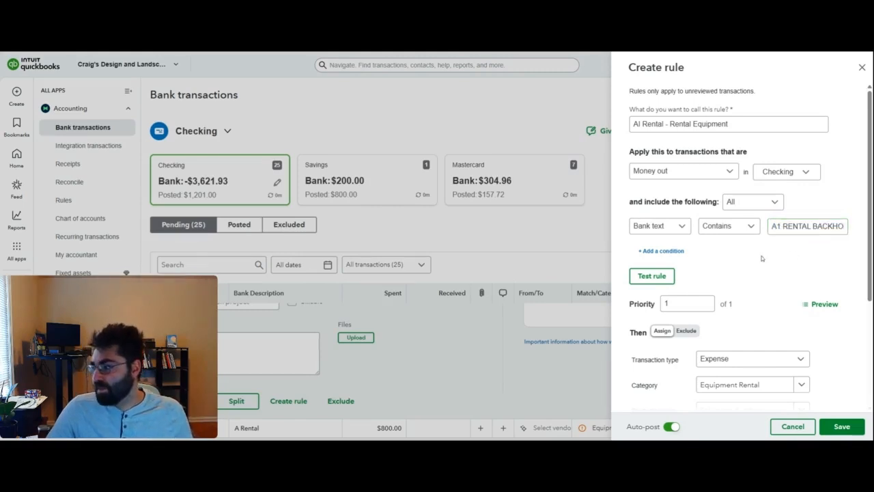
- Test the rule with the bank text condition as Contains and as Is exactly, then return it to Contains
click(652, 276)
click(732, 226)
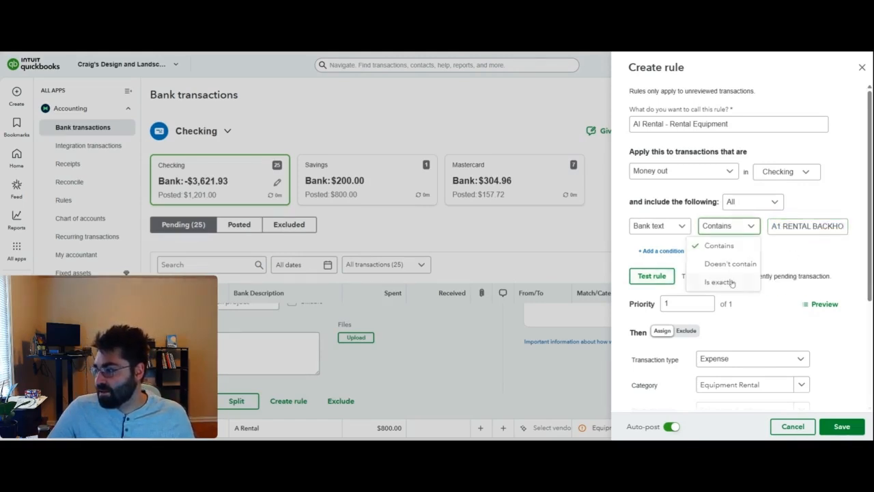
click(732, 282)
click(655, 277)
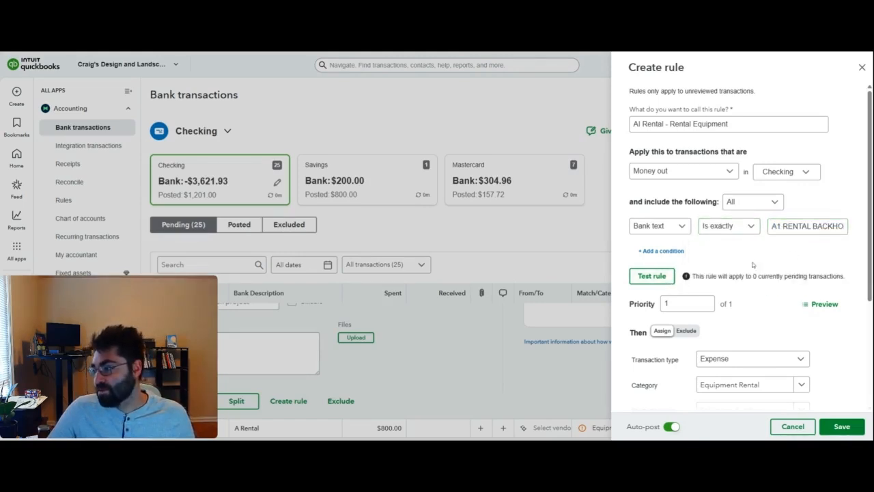
click(729, 226)
click(717, 244)
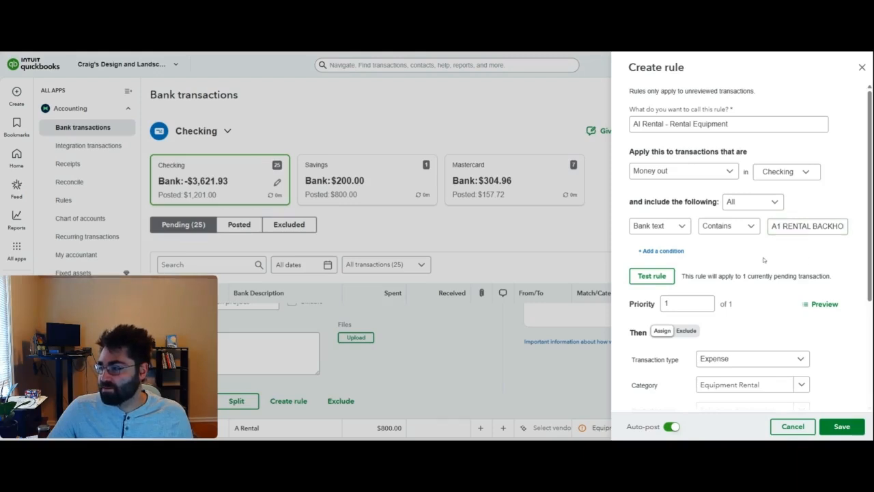
- Assign Cal Telephone as the rule's payee
scroll(764, 252, down, 3)
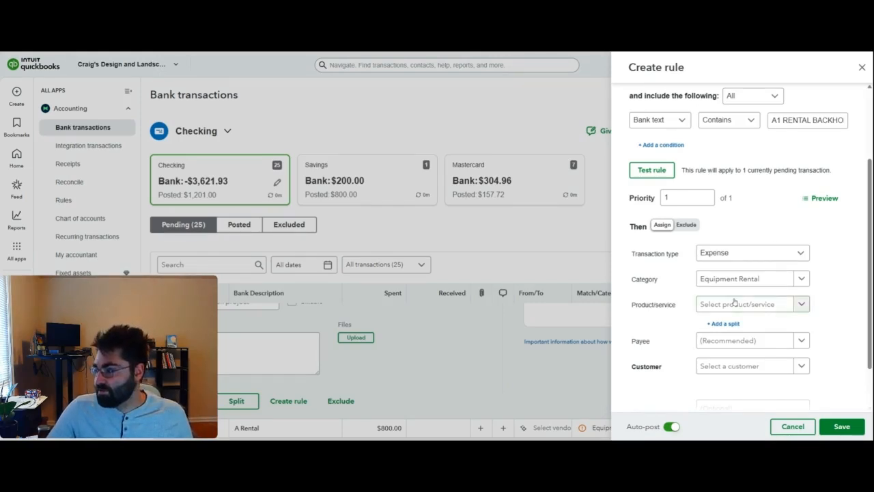
click(746, 341)
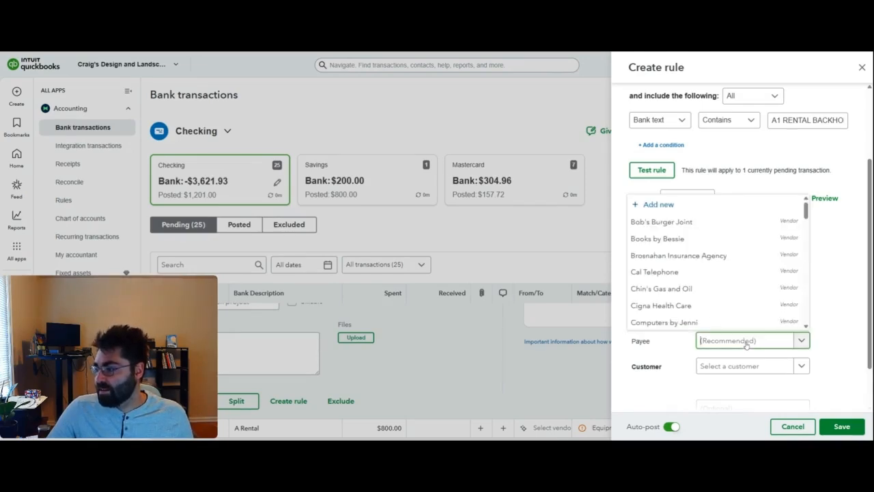
click(670, 274)
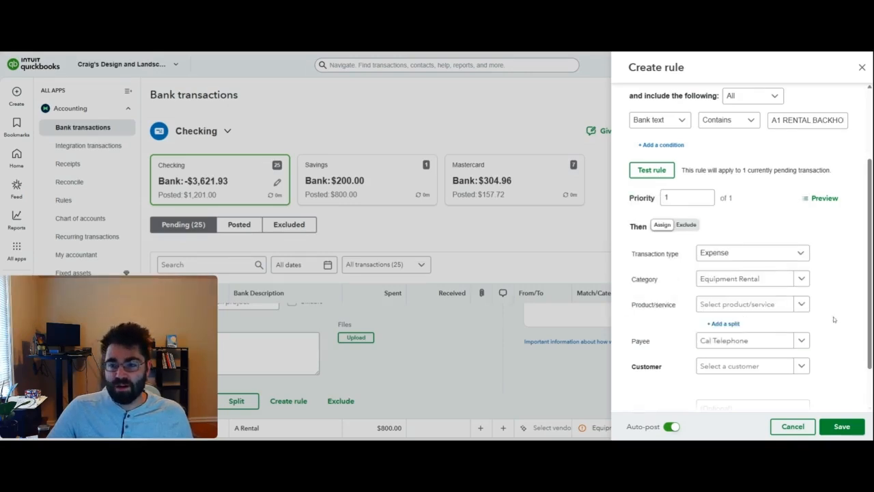
- Turn off auto-posting for the rule and set it to also keep the existing bank memo
scroll(834, 319, down, 1)
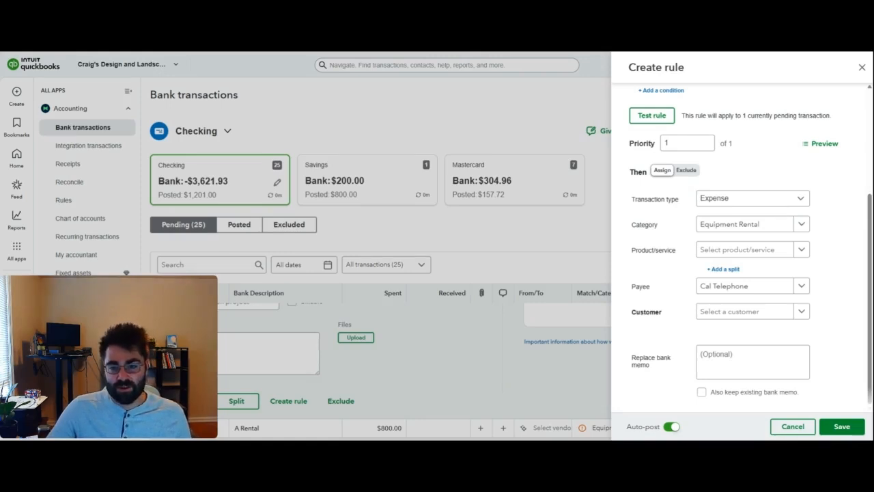
click(671, 426)
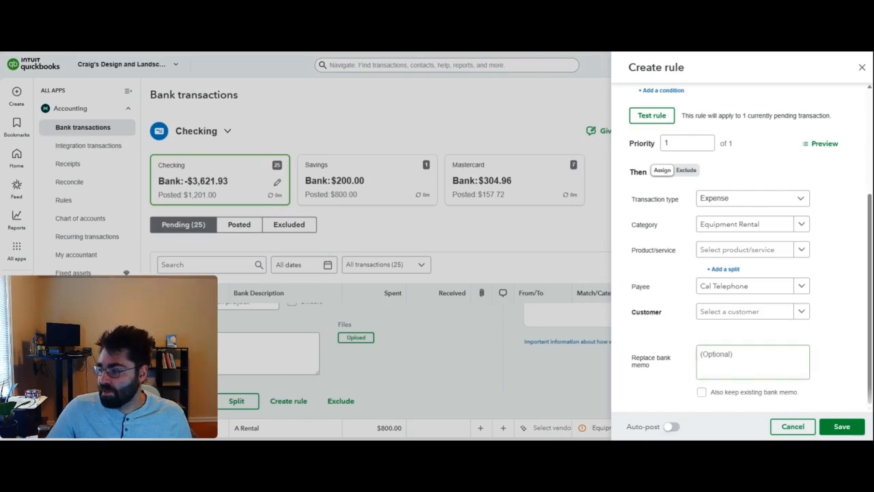
click(702, 393)
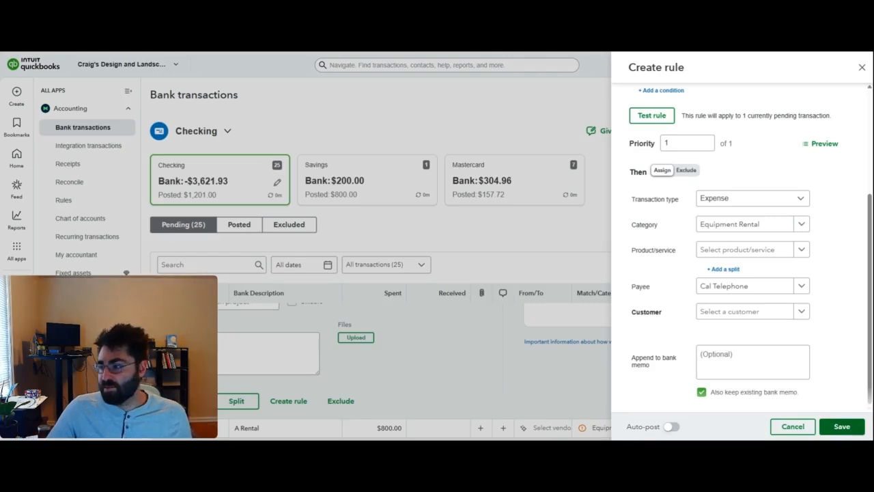
- Review the rule's name, conditions and assignments from start to end, then save the rule
scroll(858, 274, up, 1)
scroll(859, 274, up, 2)
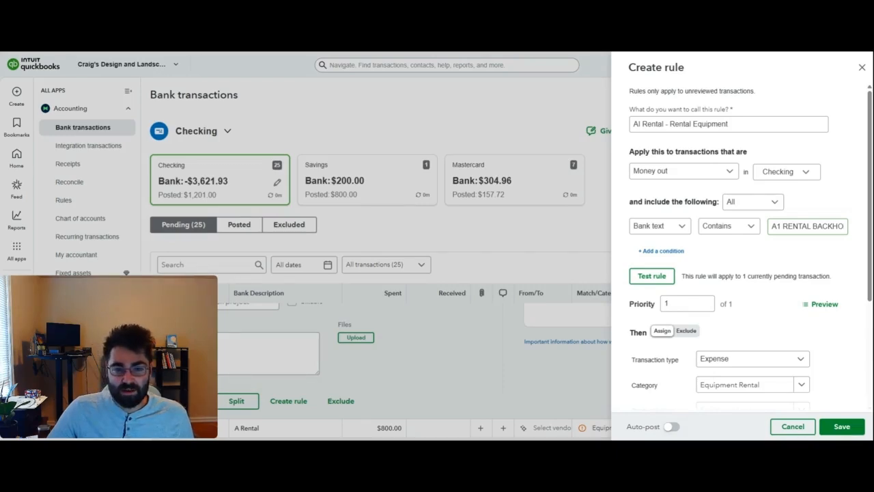
scroll(712, 391, down, 3)
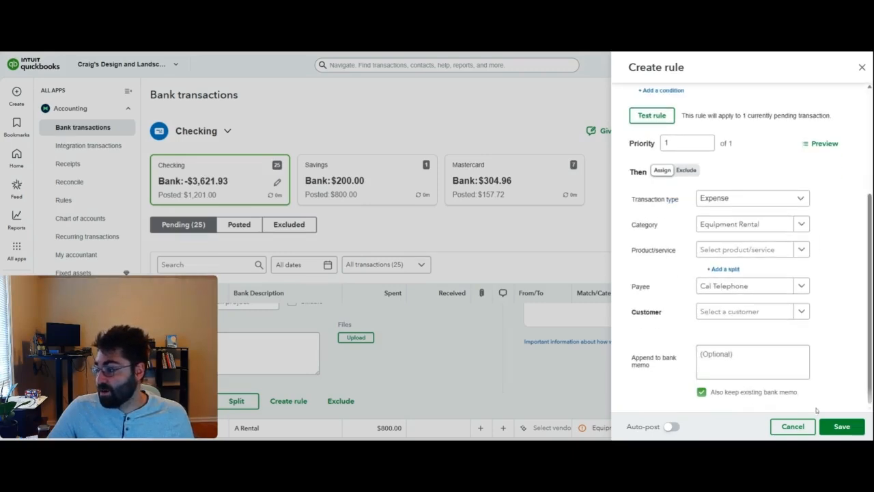
click(841, 426)
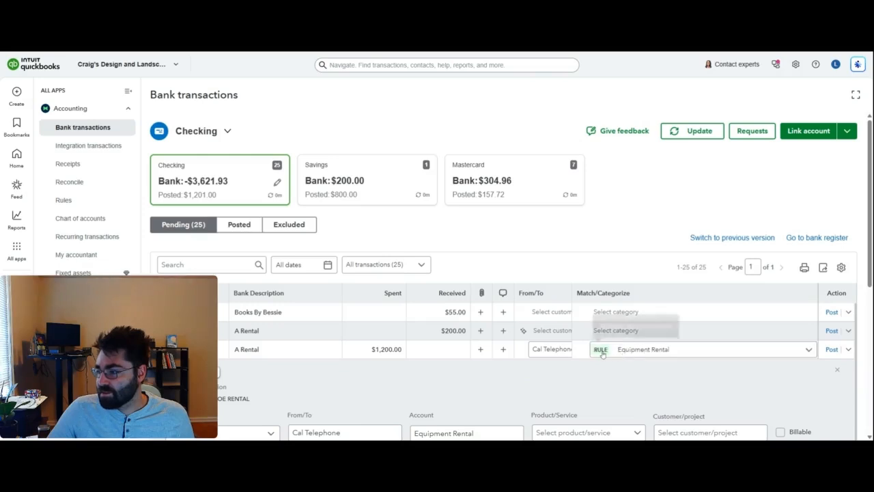
- Check the rule-filled payee and category details of the $1,200.00 A Rental transaction, then post it
mouse_move(601, 353)
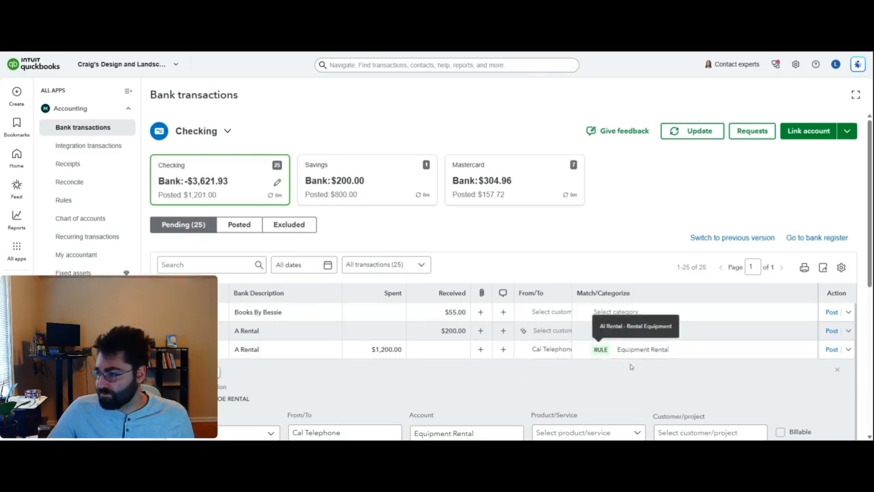
click(449, 352)
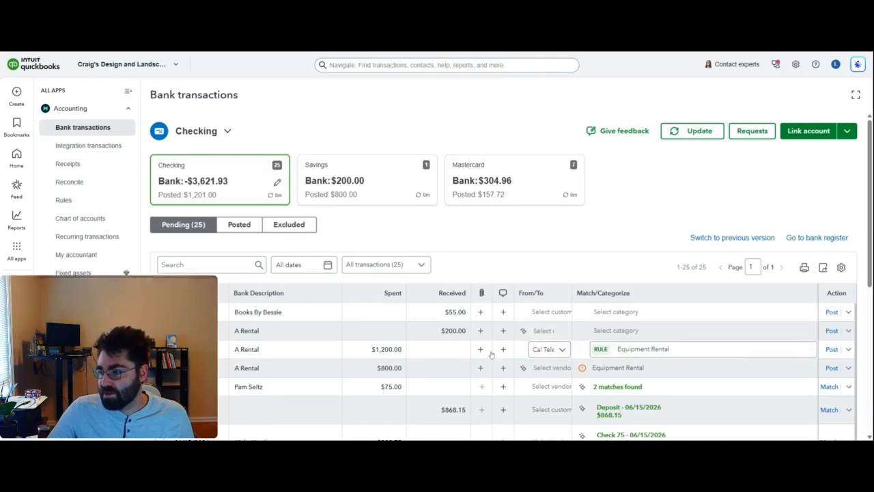
click(450, 353)
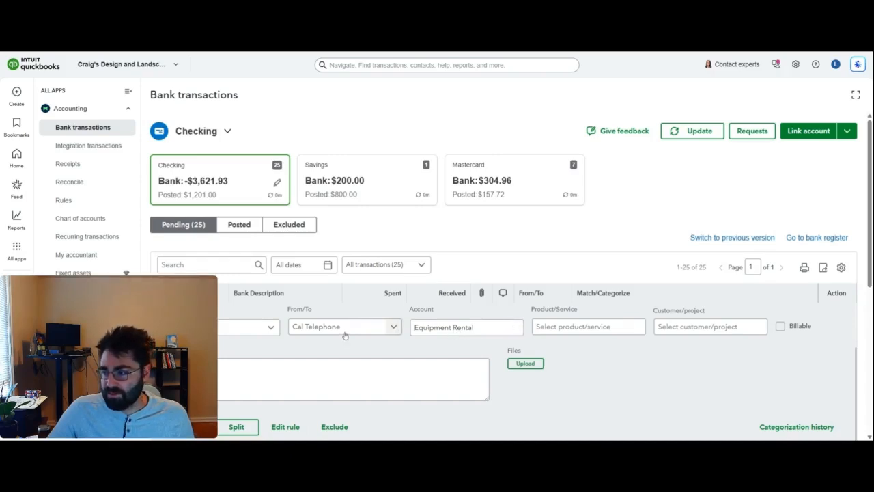
scroll(715, 406, up, 2)
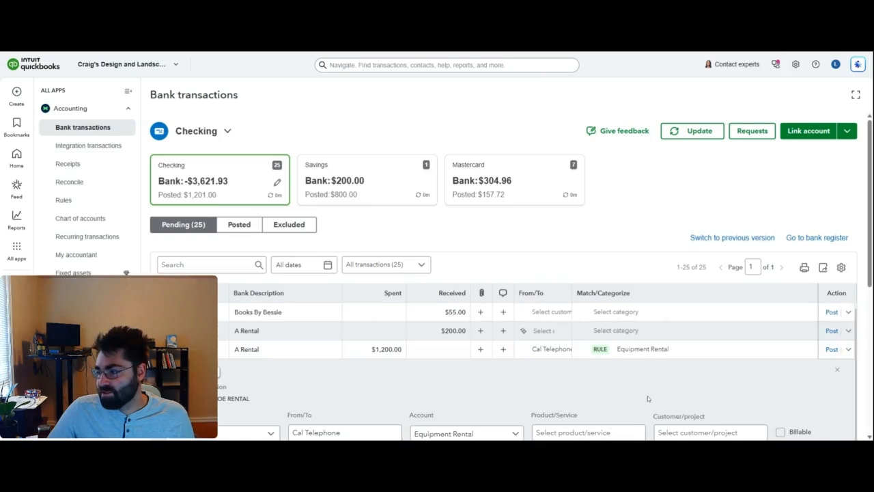
scroll(489, 386, down, 2)
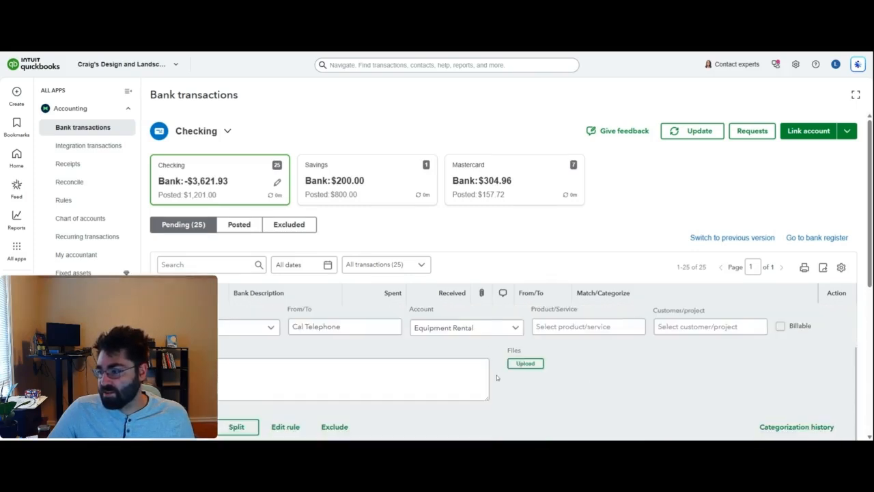
scroll(497, 375, up, 2)
click(458, 354)
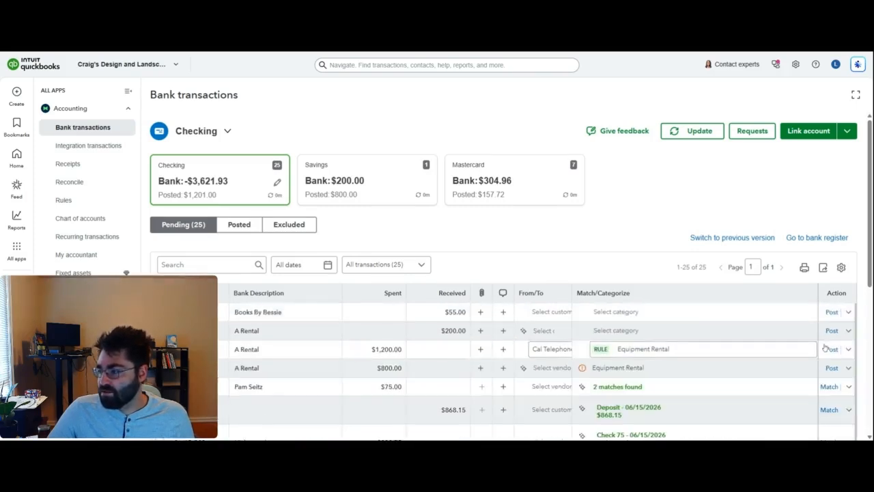
click(832, 350)
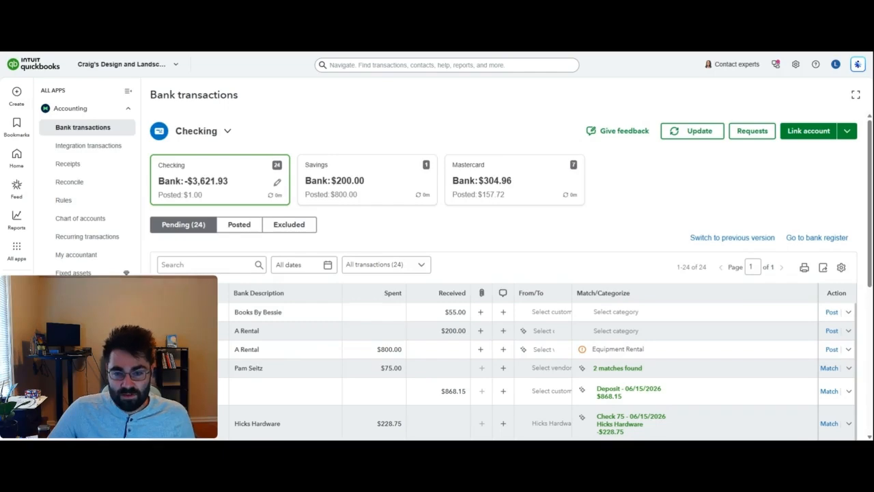
- Sort the pending transactions by match or category and inspect the suggested match for the $868.15 deposit
click(622, 293)
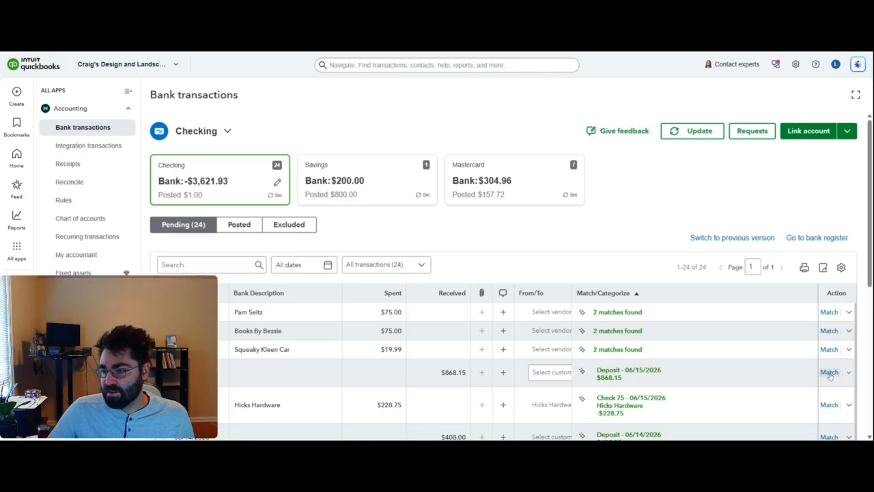
click(790, 375)
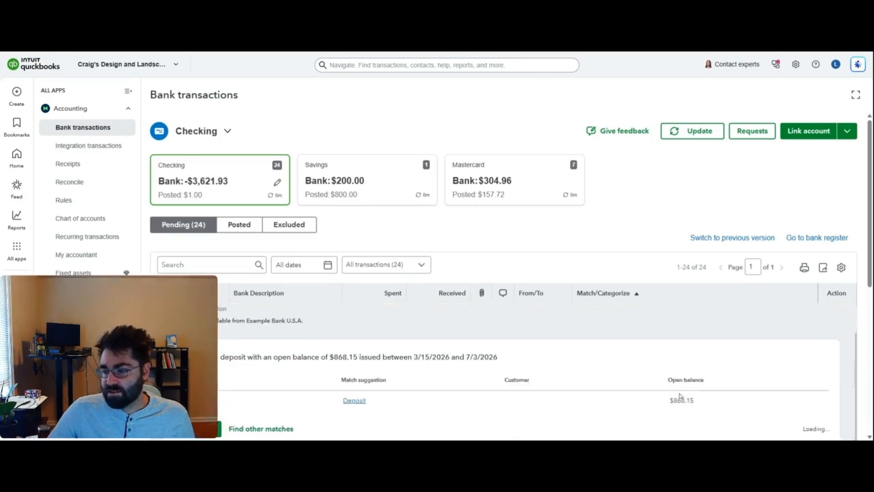
scroll(526, 353, down, 2)
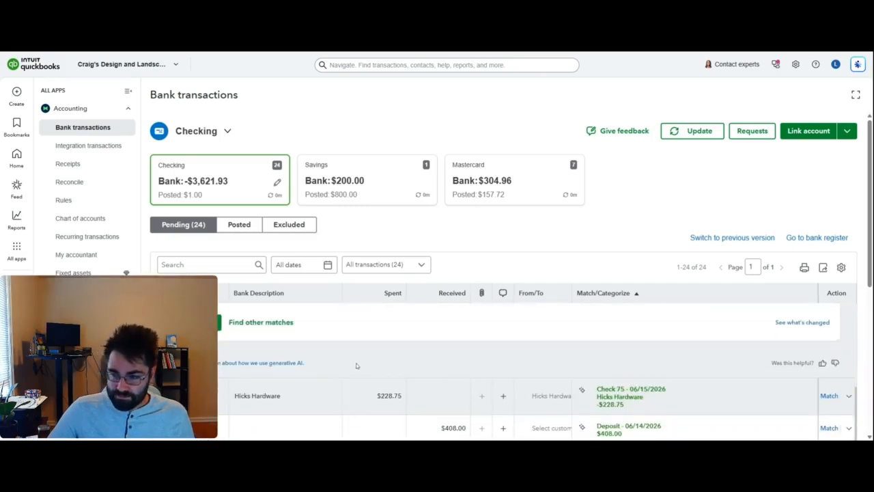
scroll(379, 378, up, 3)
click(407, 373)
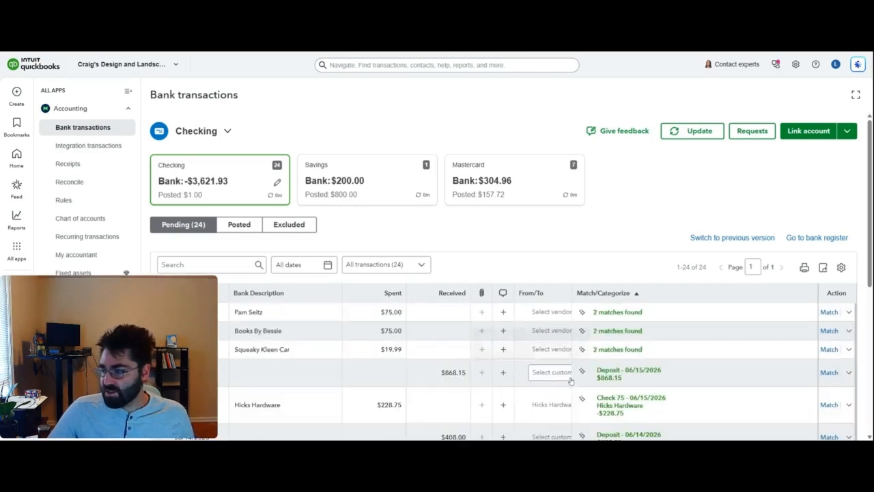
click(831, 373)
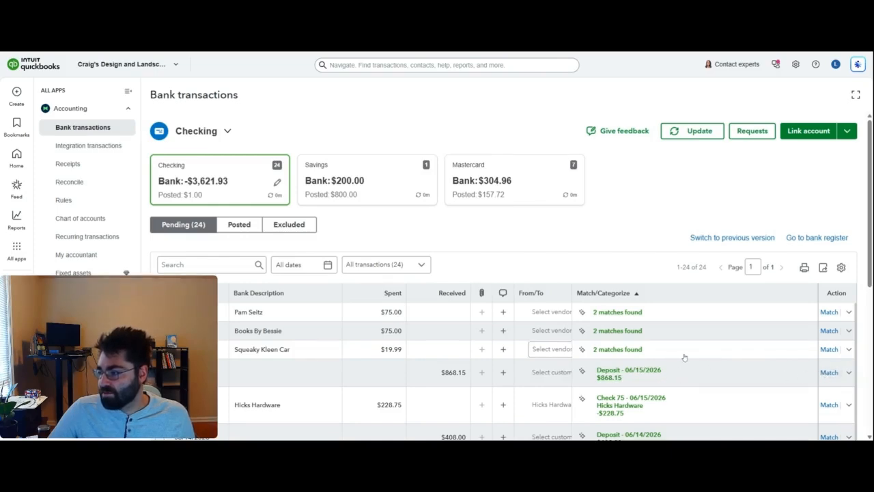
- Compare the match suggestions for the $19.99 Squeaky Kleen Car transaction and match it to an existing record
click(618, 353)
click(617, 351)
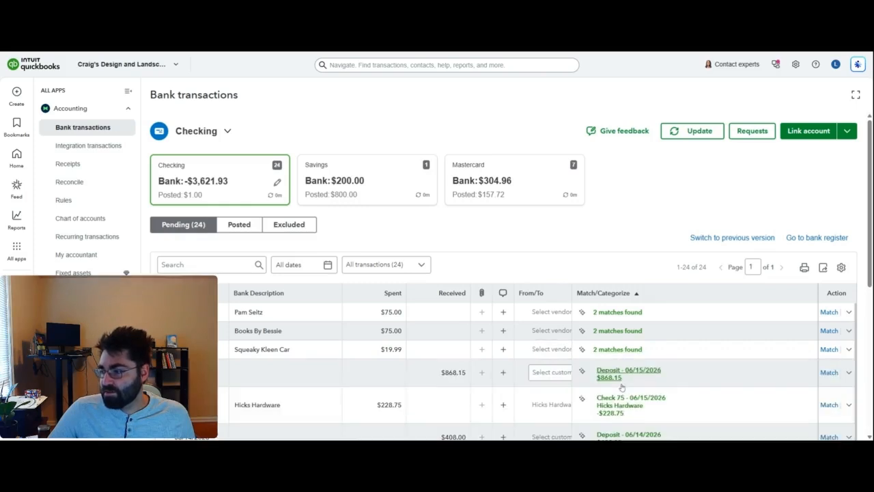
click(445, 358)
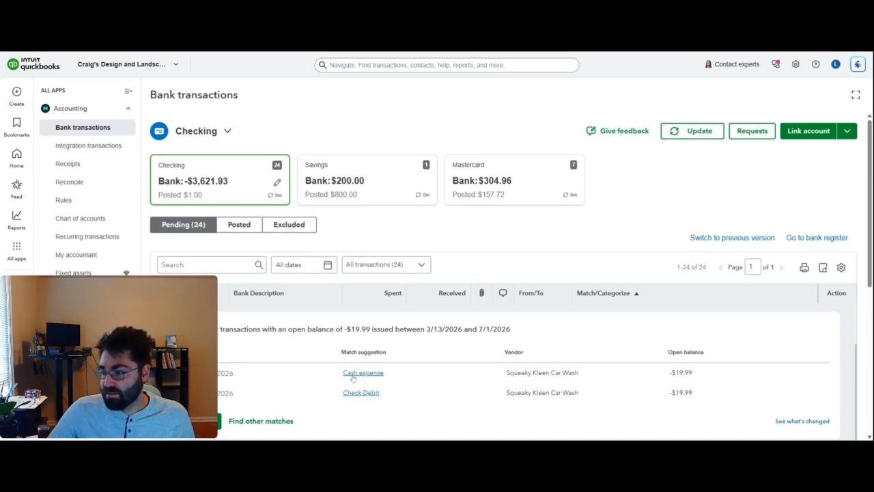
scroll(533, 369, up, 2)
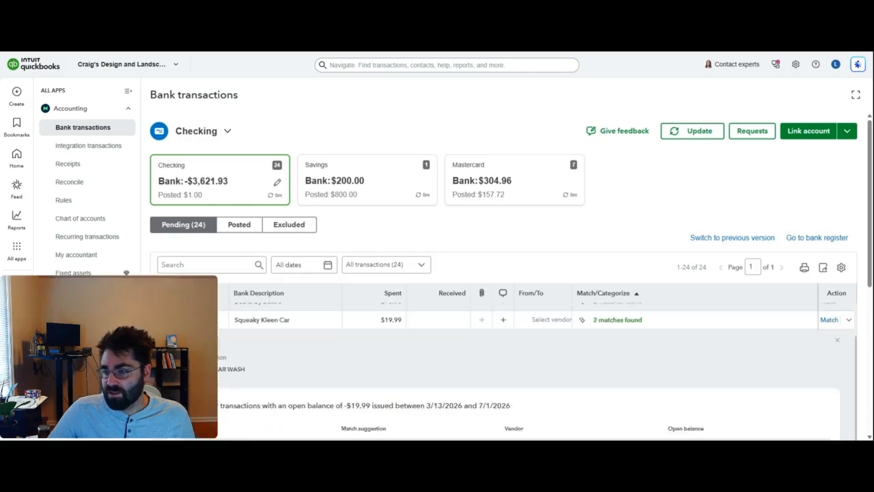
scroll(532, 368, down, 2)
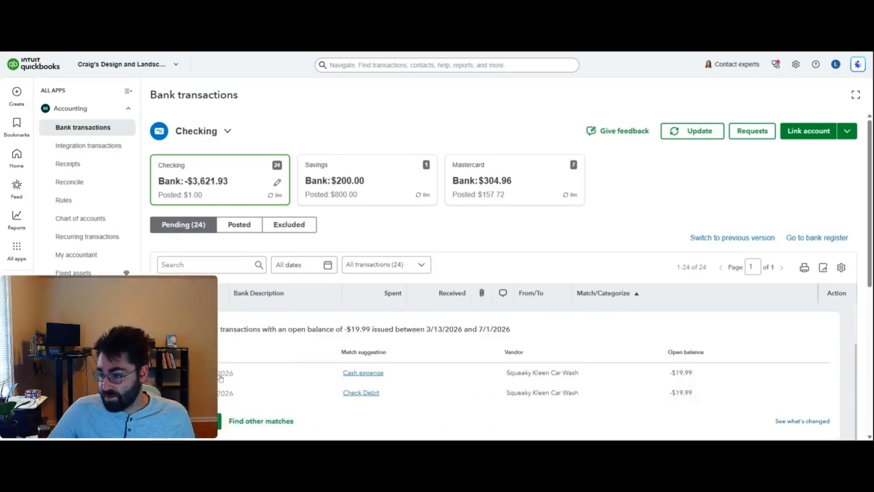
scroll(225, 383, up, 2)
scroll(228, 380, down, 2)
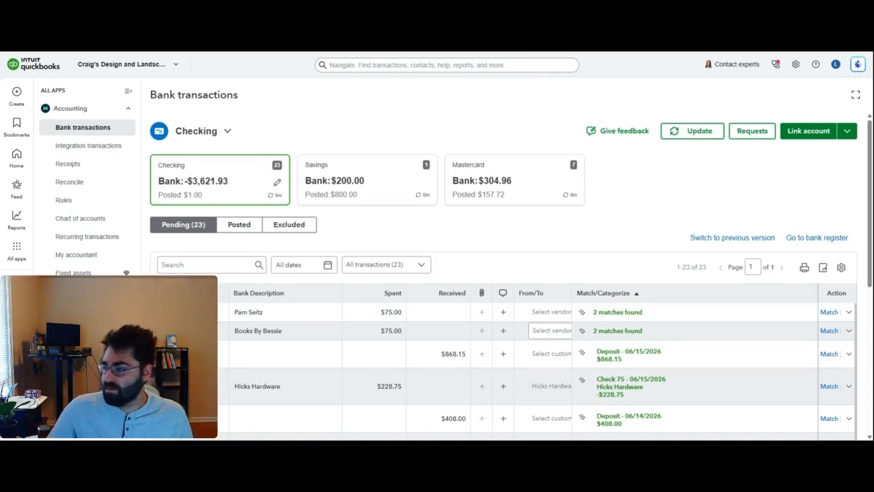
- Browse the pending transactions' suggested matches, clearing the match/category sort to look through the list in its other order
scroll(634, 331, down, 3)
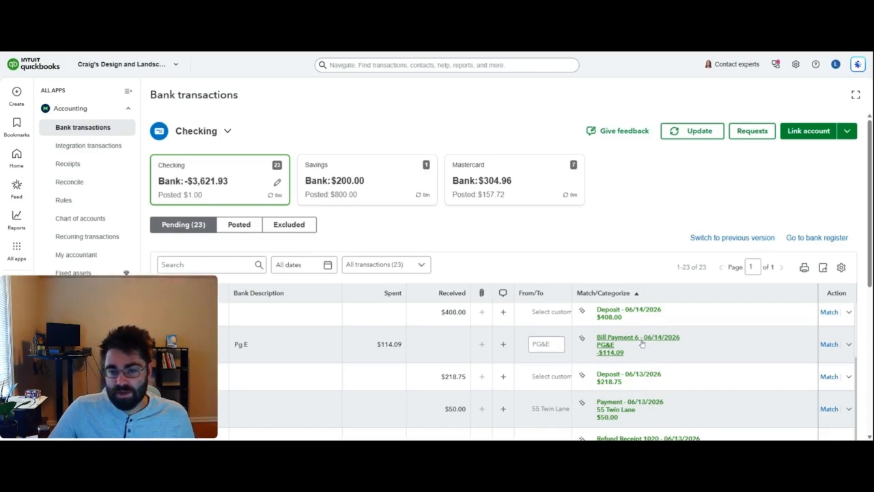
scroll(642, 345, up, 3)
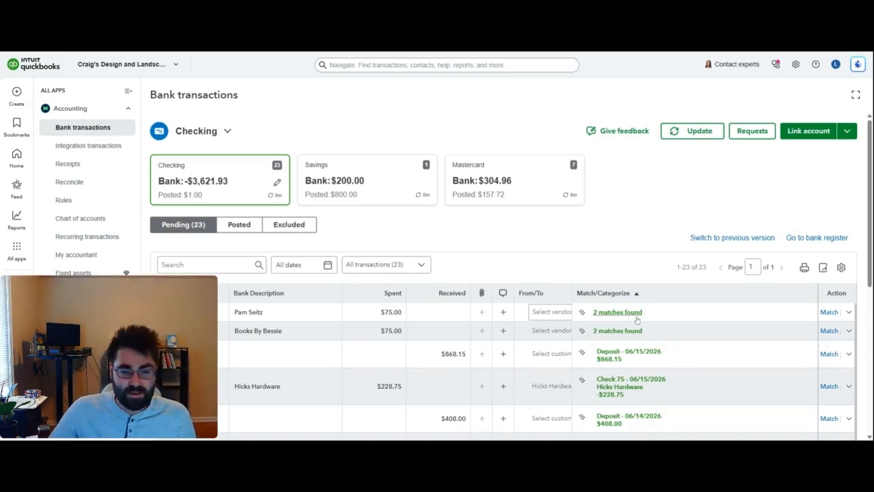
click(604, 293)
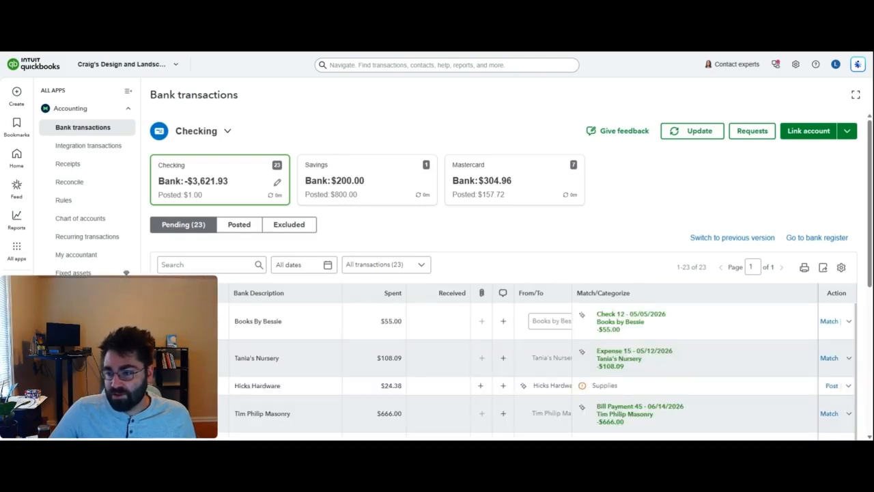
scroll(272, 327, down, 3)
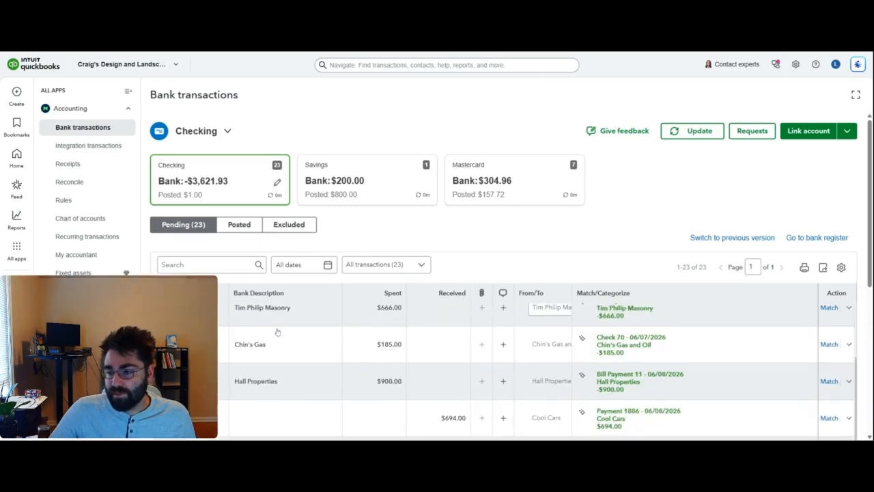
scroll(277, 338, up, 3)
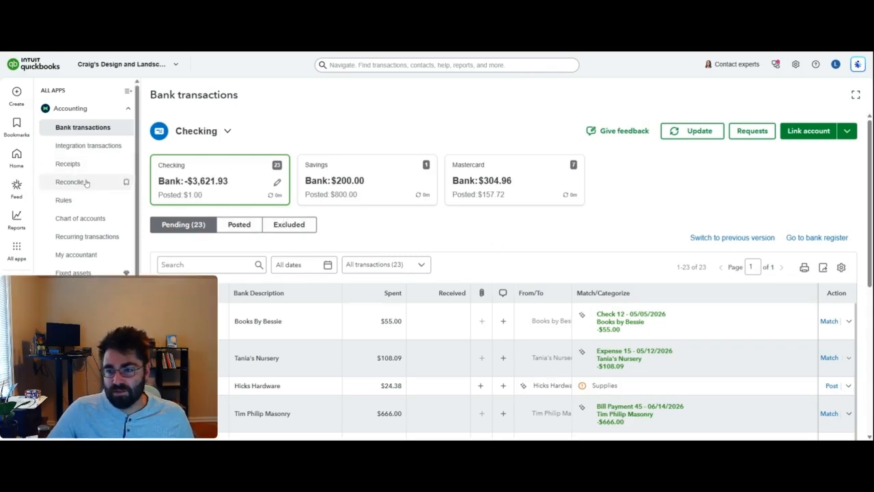
- Open the vendor record for Books by Bessie to see its transaction history
scroll(86, 256, down, 3)
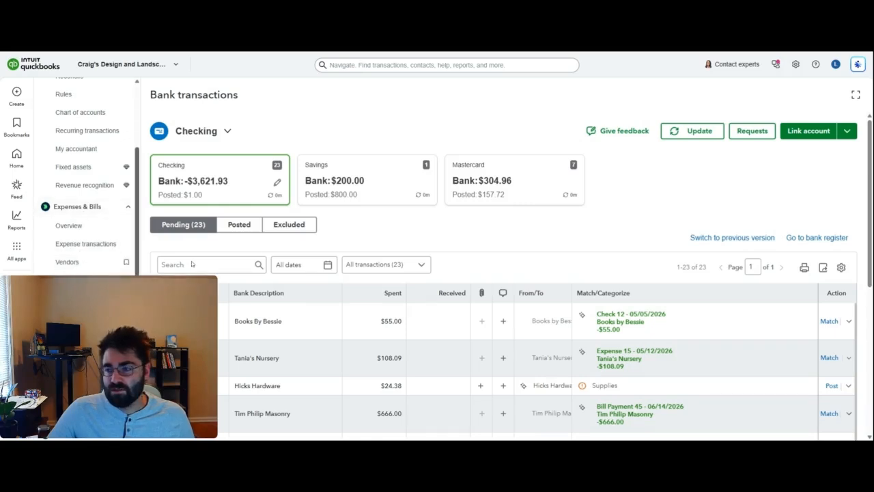
click(86, 262)
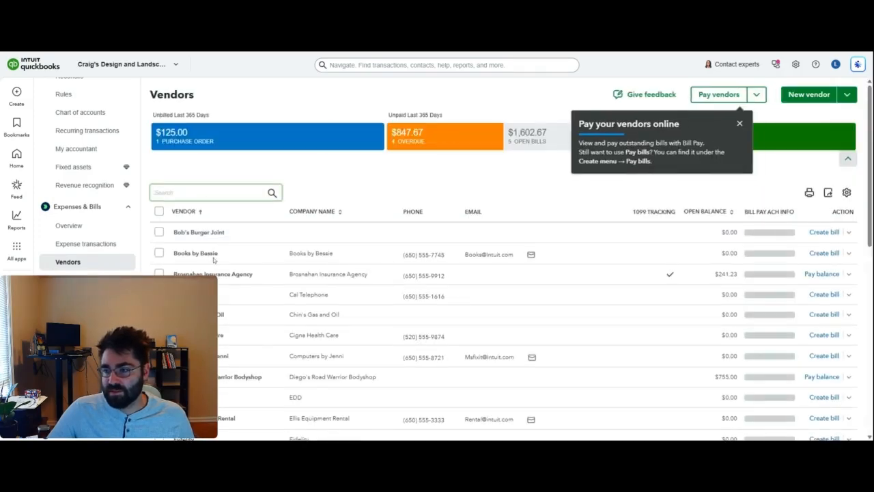
click(206, 258)
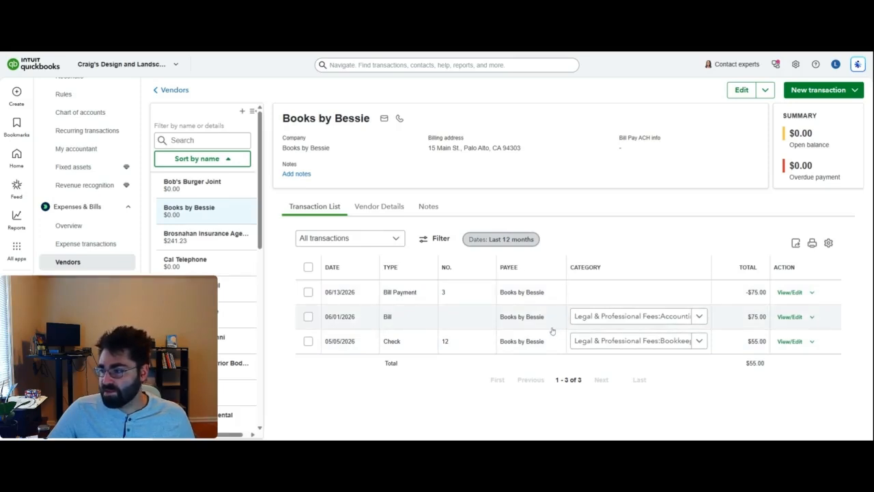
- Look at the category choices of the Books by Bessie bill and check, then close the lists without choosing another category
click(698, 317)
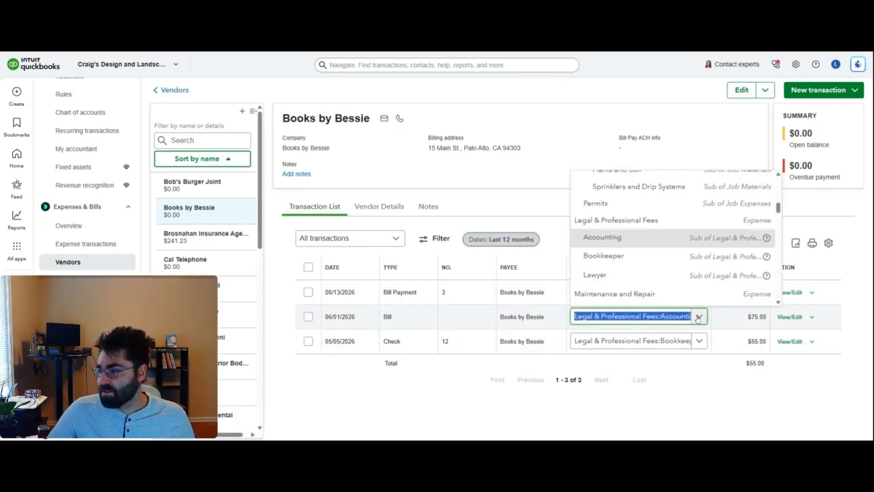
click(699, 341)
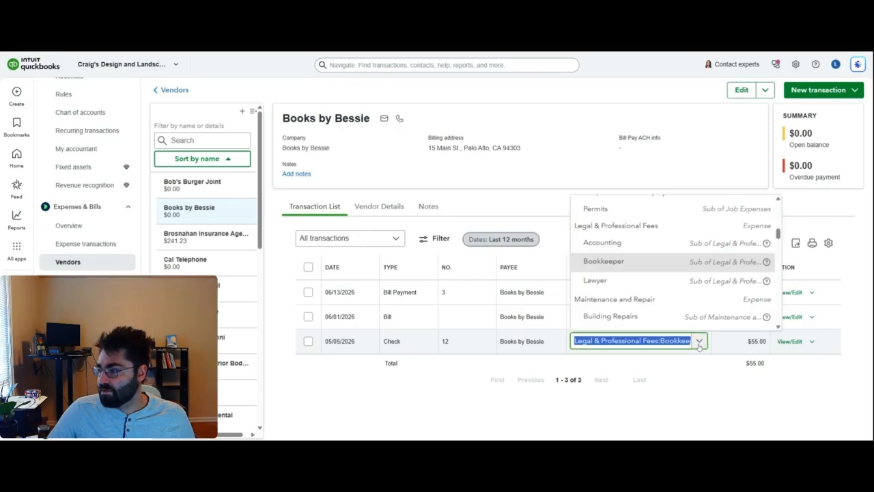
click(698, 344)
click(700, 318)
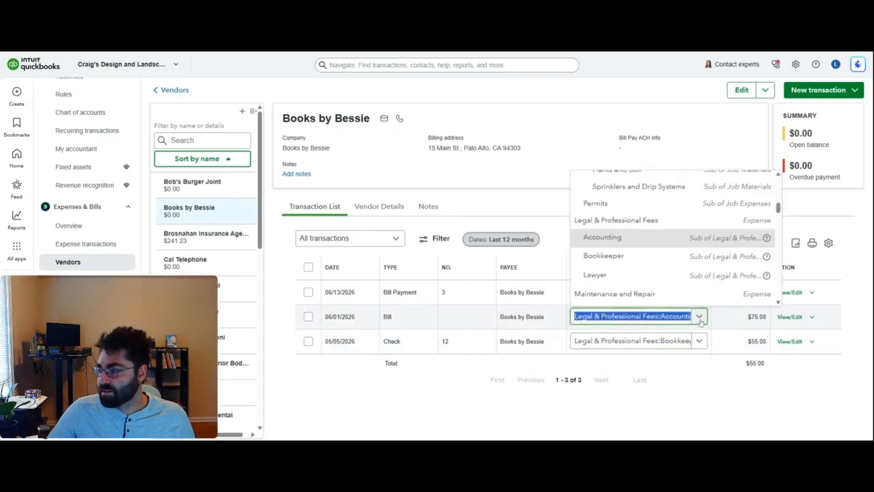
click(700, 317)
click(699, 317)
click(701, 386)
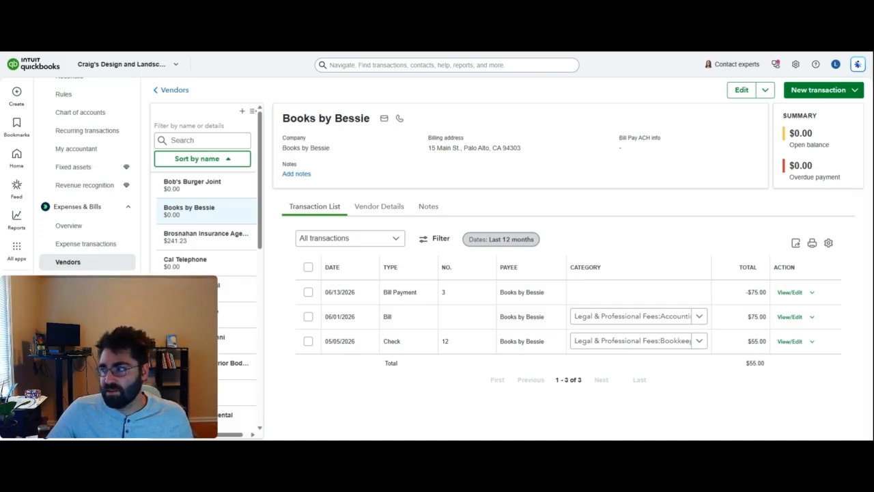
- Try adding "(V)" to the company name of the vendor Books by Bessie, and leave the vendor form without saving
click(749, 90)
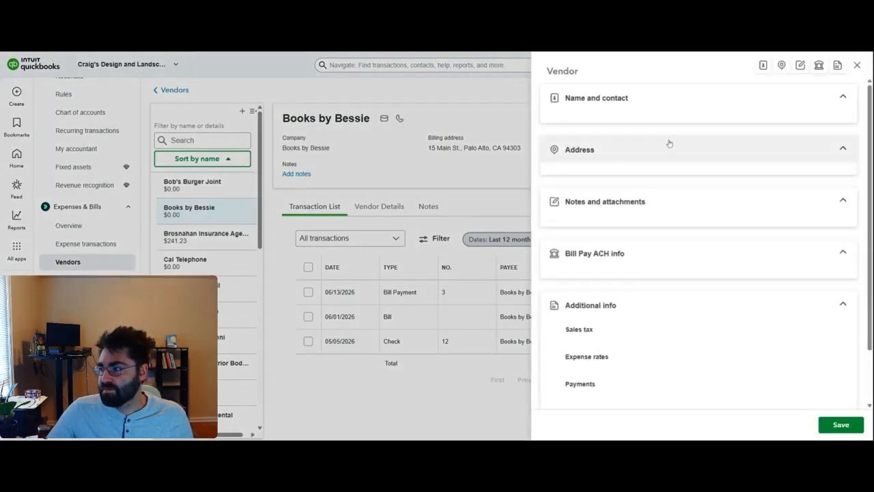
click(626, 137)
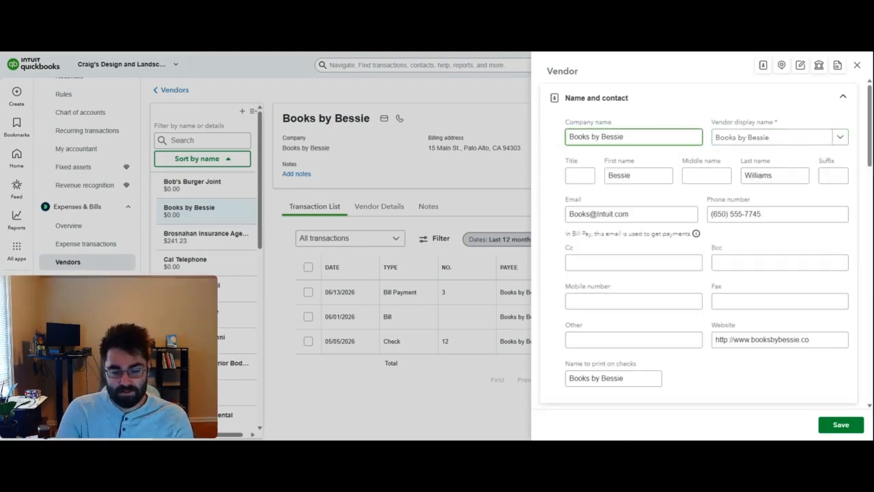
text((V))
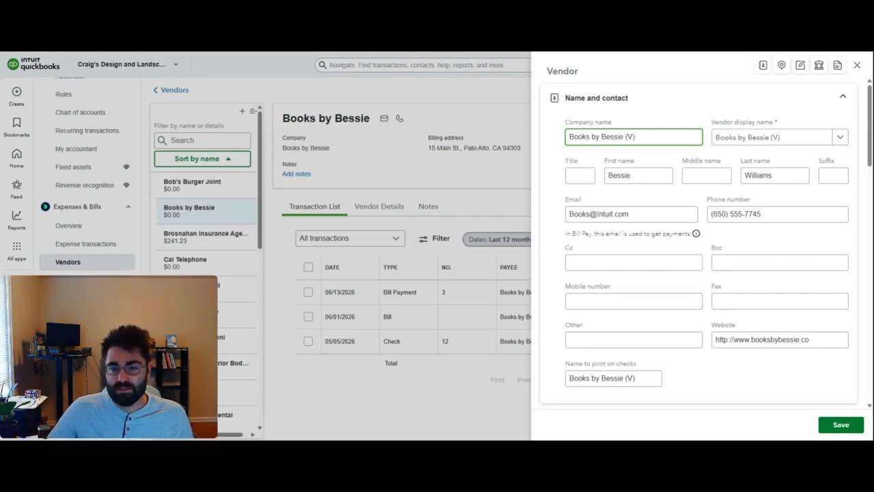
click(857, 65)
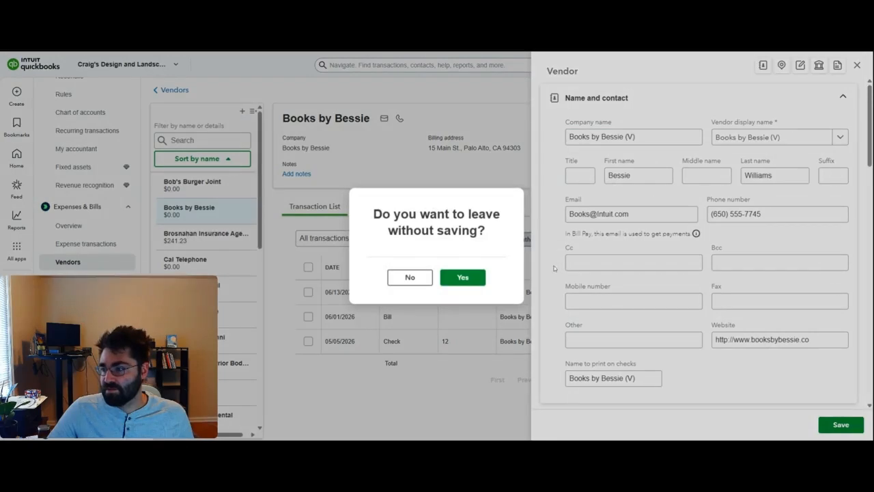
click(461, 276)
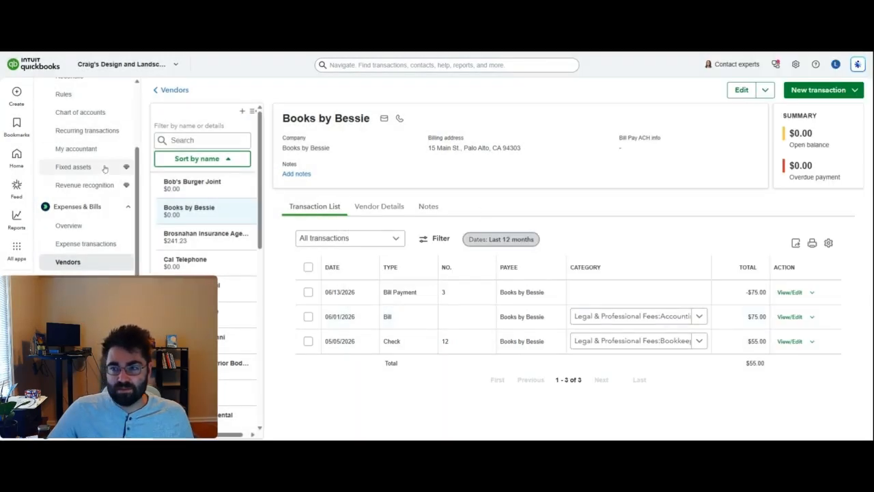
- Return to the bank transactions and look over the pending Checking entries with their suggested matches and categories
scroll(75, 157, up, 3)
click(83, 128)
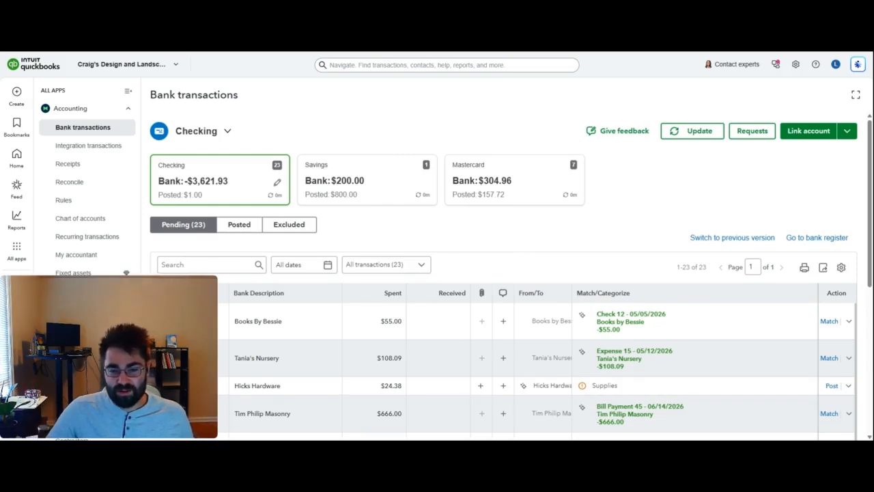
scroll(532, 236, down, 2)
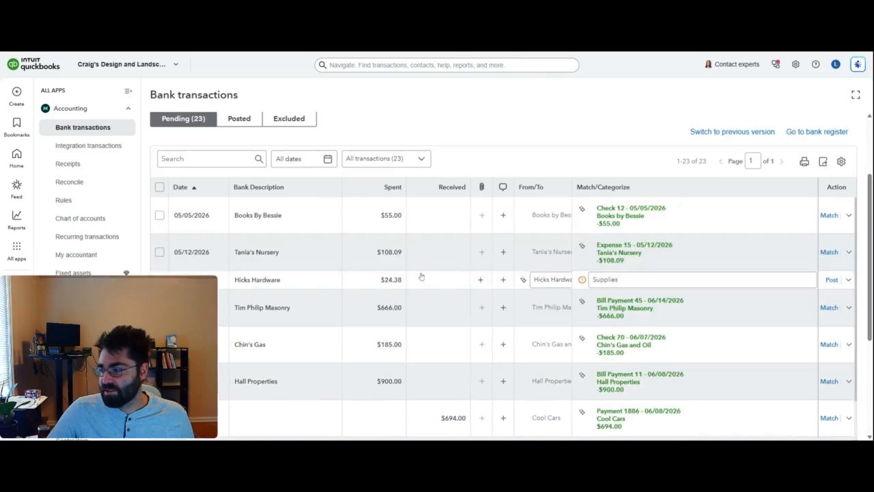
scroll(444, 259, up, 2)
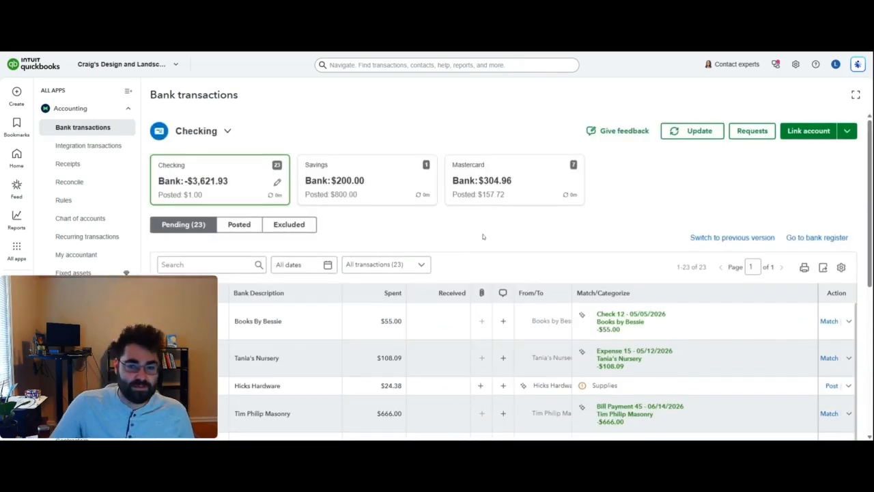